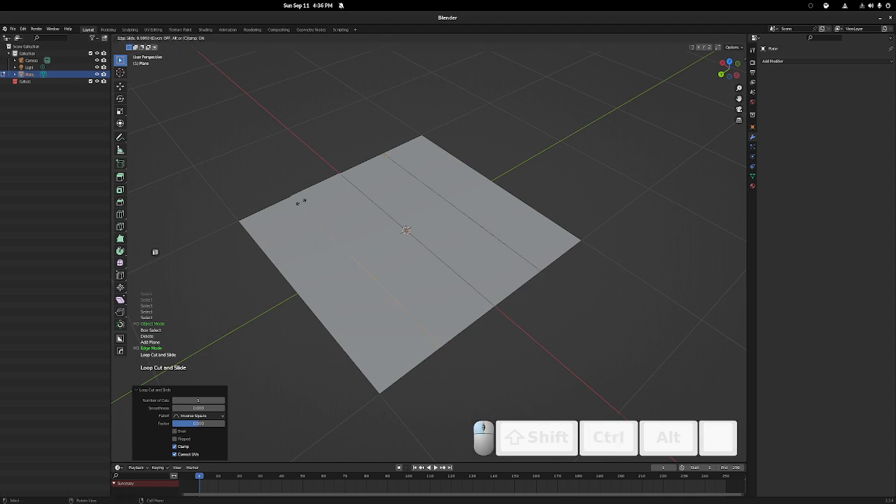
Add evenly spaced loop cuts in both directions to divide the plane into a four-by-four grid of faces
{"action": "left_click", "coordinate": [301, 203]}
{"action": "key", "text": "ctrl+r"}
{"action": "left_click", "coordinate": [392, 258]}
{"action": "key", "text": "ctrl+r"}
{"action": "left_click", "coordinate": [438, 260]}
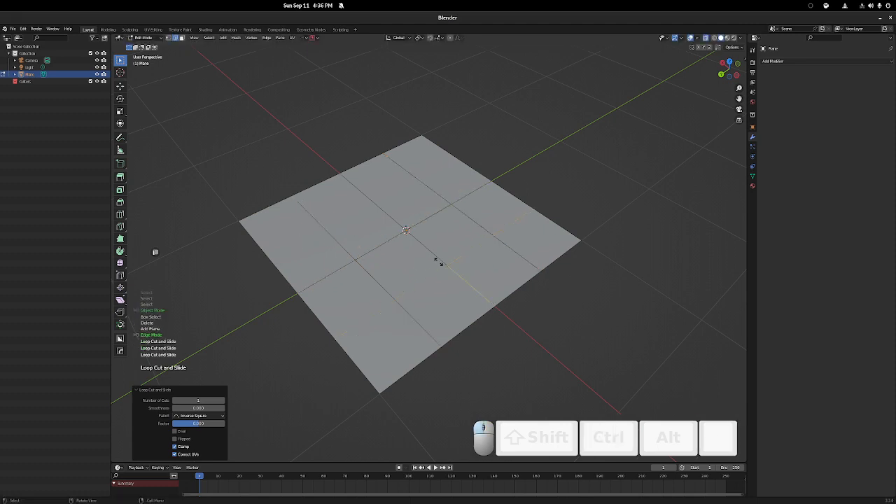
{"action": "right_click", "coordinate": [438, 260]}
{"action": "key", "text": "ctrl+r"}
{"action": "left_click", "coordinate": [371, 191]}
{"action": "right_click", "coordinate": [372, 194]}
Dissolve the selected edge loop between the plane's center line and its front edge, including its vertices
{"action": "middle_click_drag", "start_coordinate": [409, 235], "coordinate": [300, 250]}
{"action": "middle_click_drag", "start_coordinate": [420, 257], "coordinate": [288, 220], "text": "shift"}
{"action": "middle_click_drag", "start_coordinate": [334, 227], "coordinate": [260, 229]}
{"action": "middle_click_drag", "start_coordinate": [404, 212], "coordinate": [409, 241], "text": "shift"}
{"action": "scroll", "coordinate": [408, 241], "scroll_direction": "up", "scroll_amount": 2}
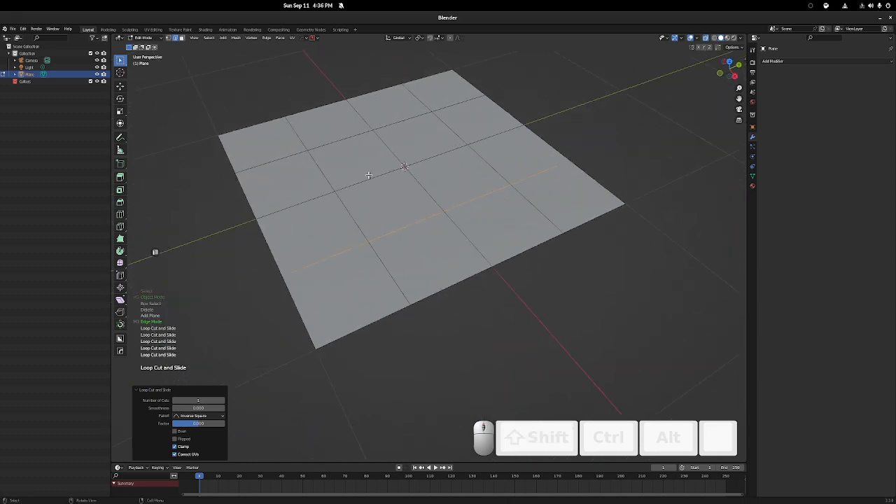
{"action": "key", "text": "x"}
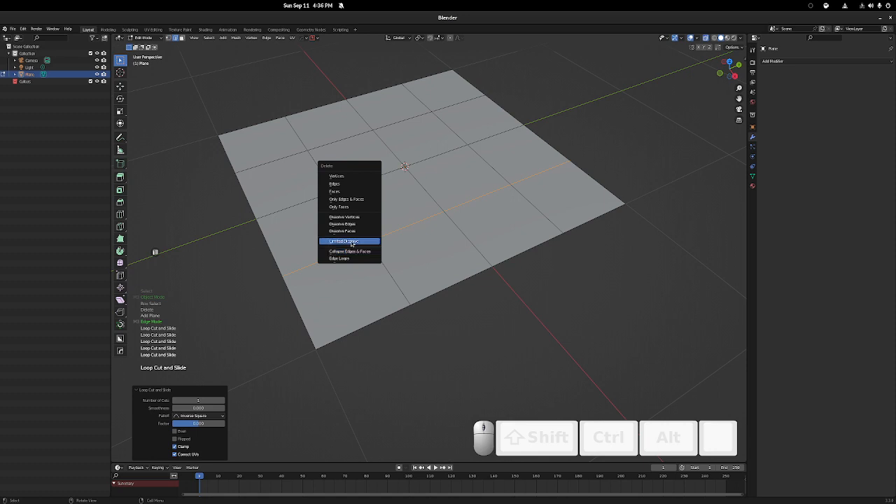
{"action": "middle_click_drag", "start_coordinate": [414, 174], "coordinate": [382, 201], "text": "shift"}
{"action": "key", "text": "x"}
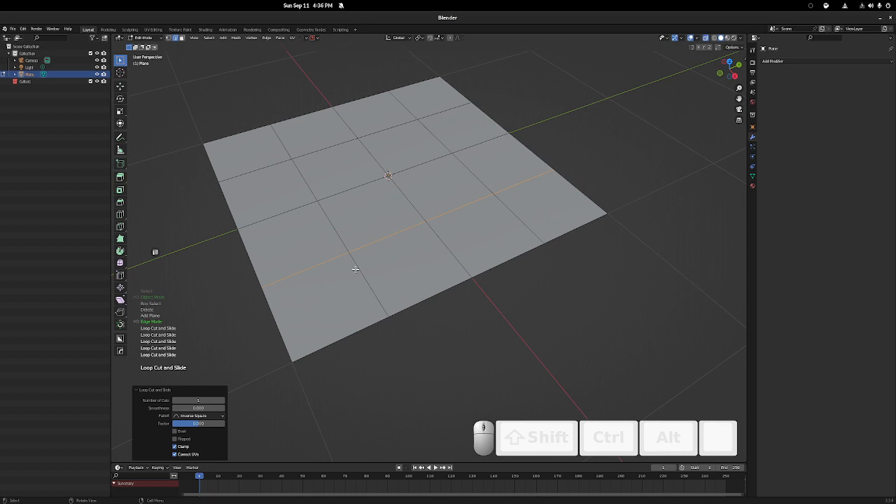
{"action": "key", "text": "ctrl+x"}
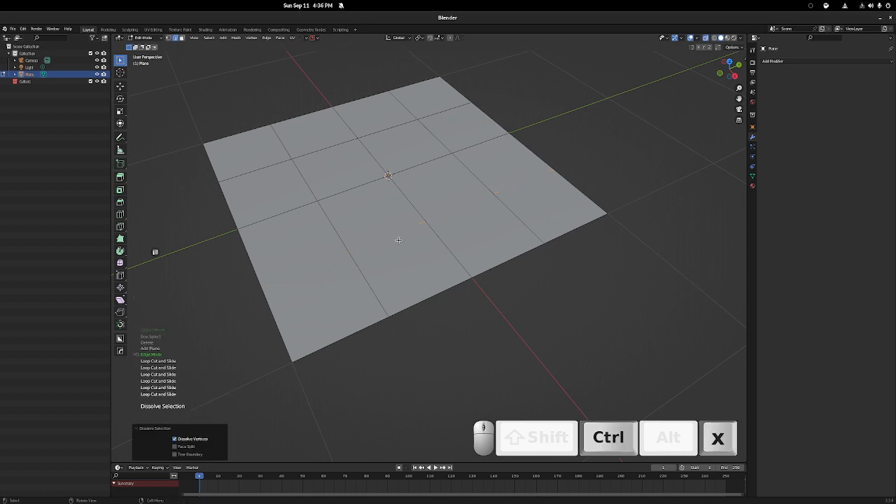
Switch to vertex selection and check the line of the dissolved edge loop for leftover vertices
{"action": "middle_click_drag", "start_coordinate": [401, 234], "coordinate": [255, 233]}
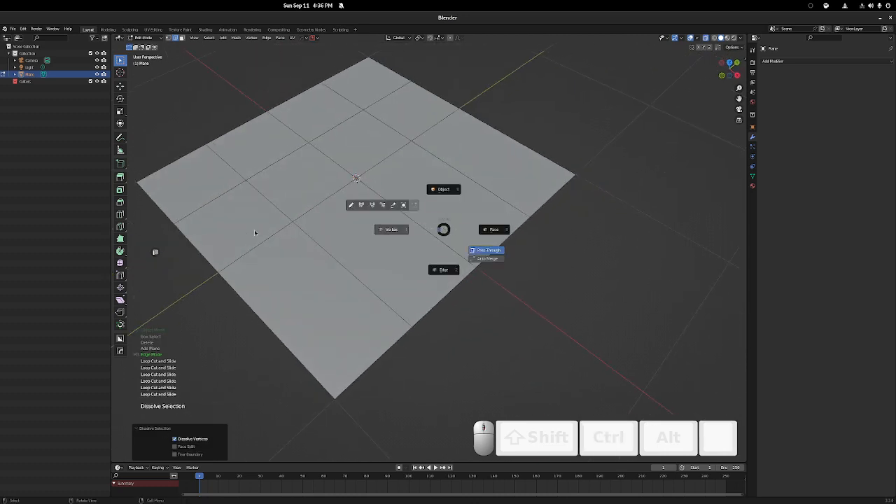
{"action": "left_click", "coordinate": [255, 232]}
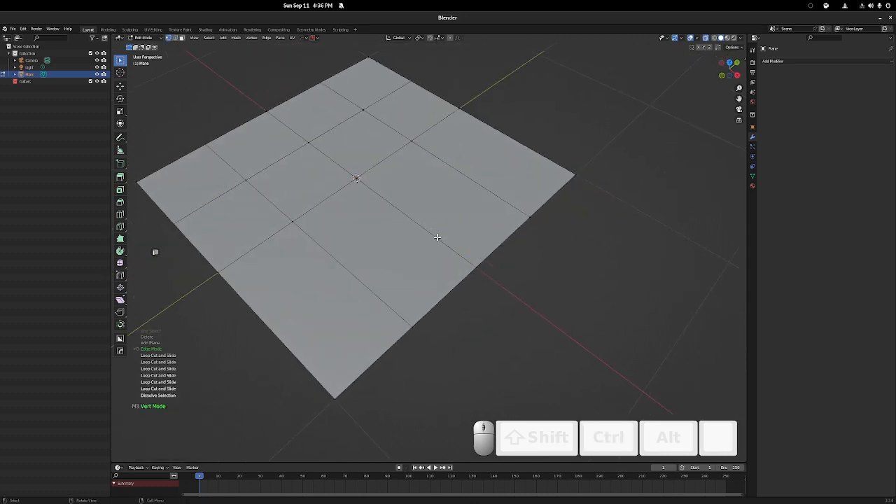
{"action": "middle_click_drag", "start_coordinate": [439, 236], "coordinate": [394, 232]}
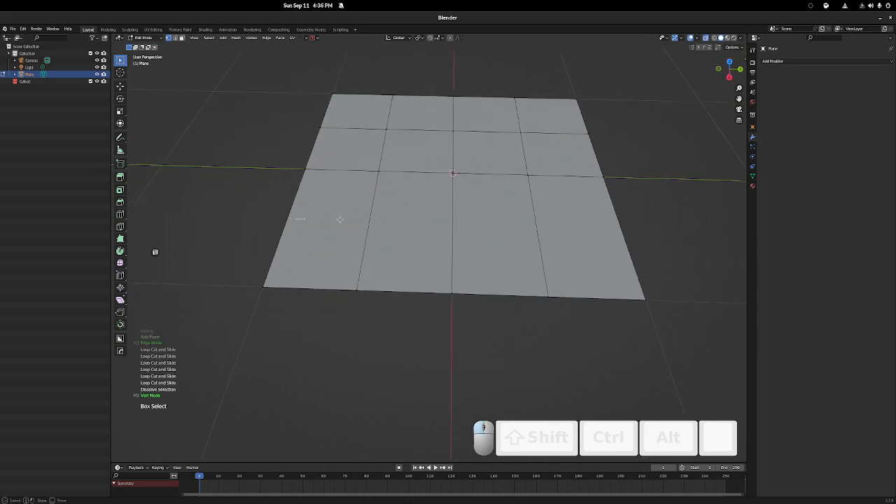
{"action": "left_click", "coordinate": [670, 232]}
{"action": "left_click", "coordinate": [283, 208]}
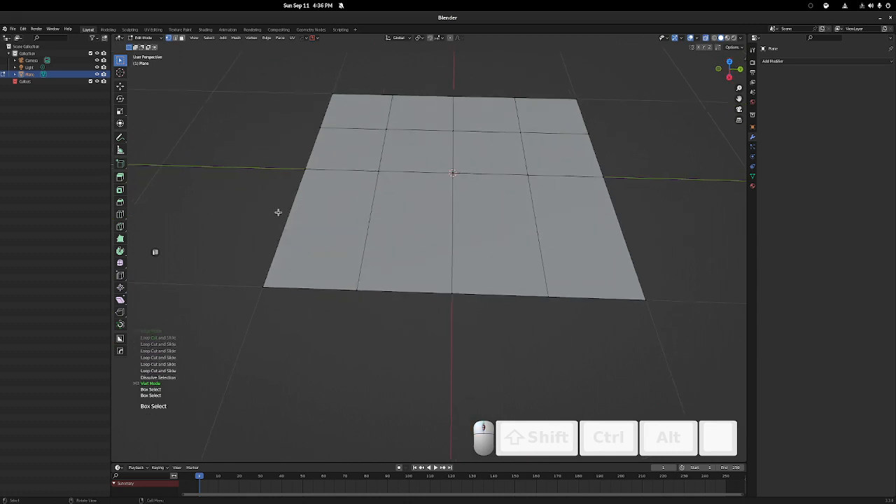
{"action": "left_click", "coordinate": [354, 225]}
{"action": "left_click", "coordinate": [450, 224]}
{"action": "left_click", "coordinate": [578, 220]}
{"action": "middle_click_drag", "start_coordinate": [420, 212], "coordinate": [540, 210]}
{"action": "middle_click_drag", "start_coordinate": [448, 172], "coordinate": [525, 159], "text": "shift"}
{"action": "middle_click_drag", "start_coordinate": [525, 159], "coordinate": [443, 176]}
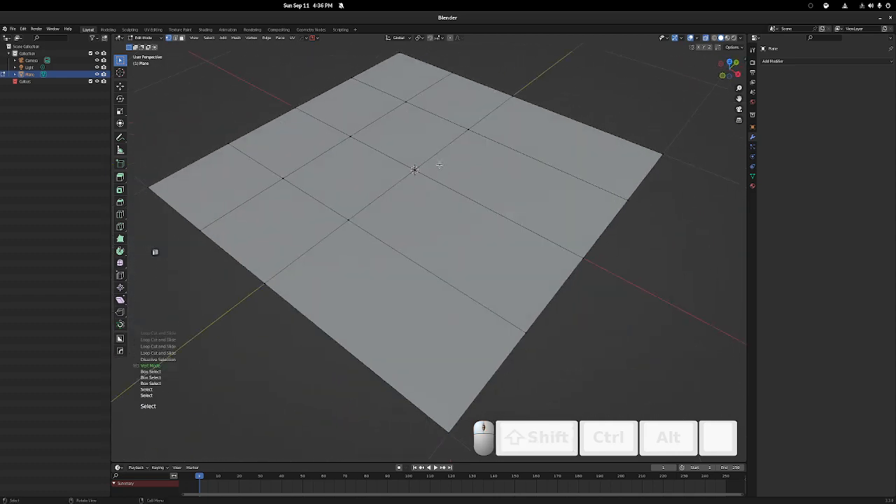
Select the interior vertices around the plane's center one after another
{"action": "left_click", "coordinate": [354, 220]}
{"action": "left_click", "coordinate": [409, 168]}
{"action": "left_click", "coordinate": [466, 132]}
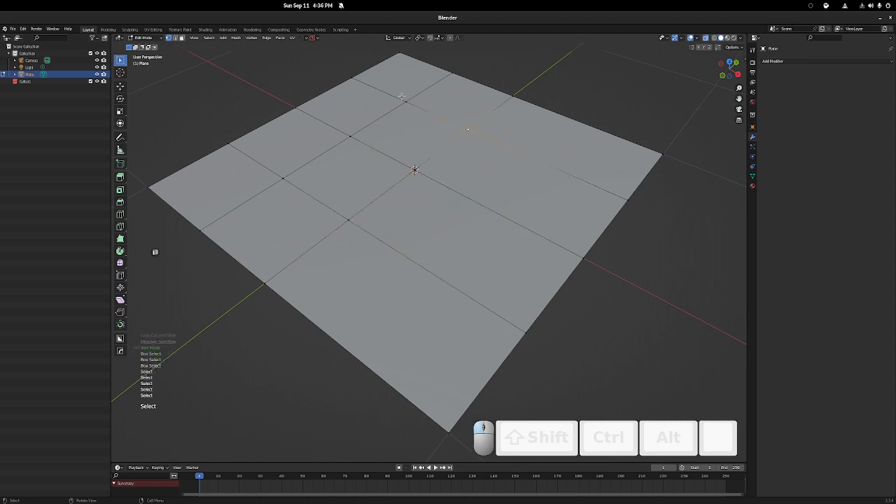
{"action": "left_click", "coordinate": [406, 101]}
{"action": "left_click", "coordinate": [347, 142]}
Select all faces in face mode, try deleting them with Only Faces, and undo the deletion
{"action": "key", "text": "3"}
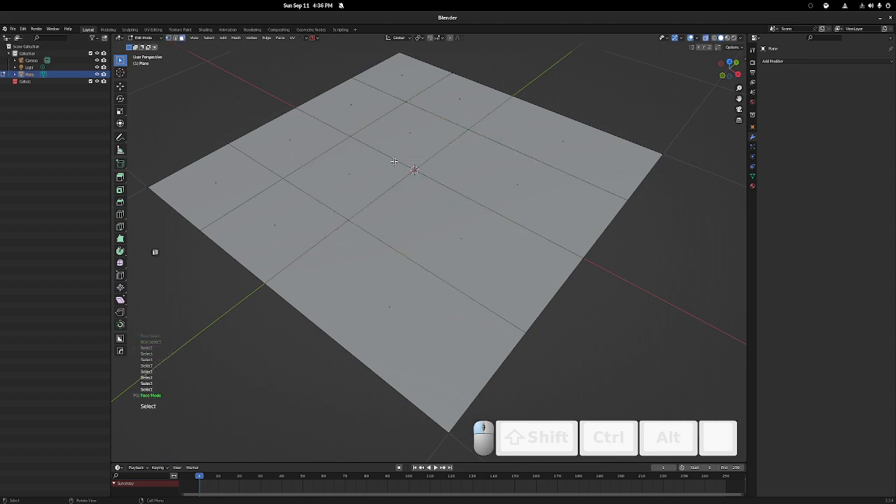
{"action": "left_click", "coordinate": [395, 158]}
{"action": "key", "text": "a"}
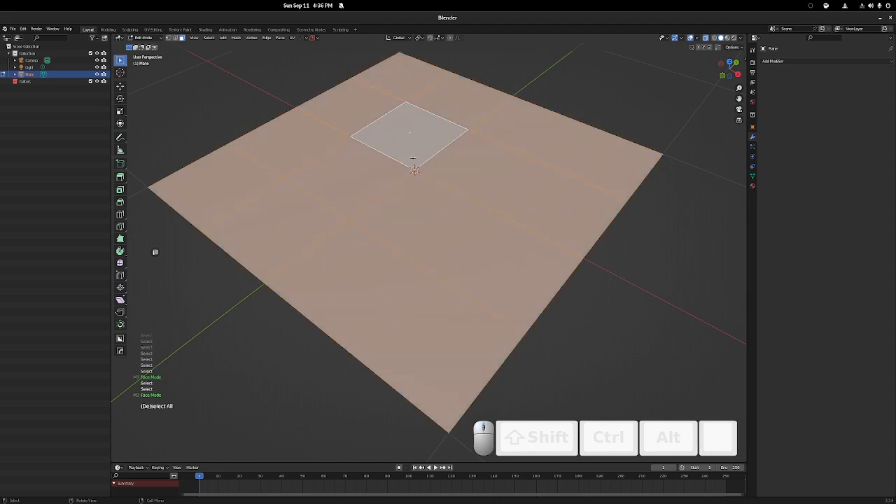
{"action": "key", "text": "Tab"}
{"action": "left_click", "coordinate": [455, 183]}
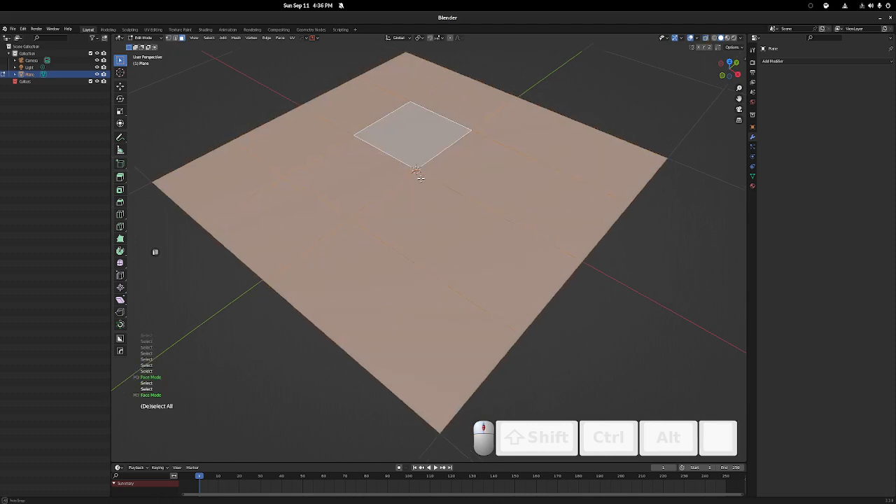
{"action": "key", "text": "x"}
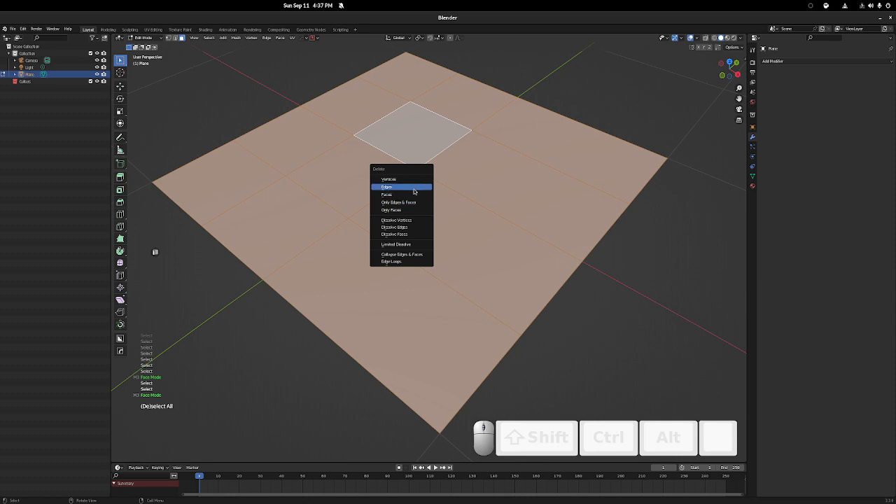
{"action": "left_click", "coordinate": [408, 210]}
{"action": "mouse_move", "coordinate": [408, 210]}
{"action": "middle_mouse_down"}
{"action": "mouse_move", "coordinate": [490, 202]}
{"action": "mouse_move", "coordinate": [402, 206]}
{"action": "middle_mouse_up"}
{"action": "key", "text": "ctrl+z"}
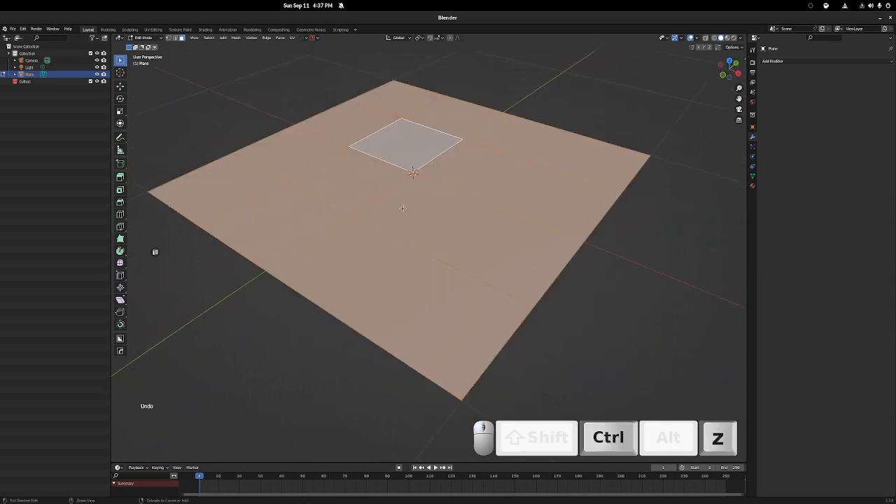
Select the long face beside the plane's center, try deleting it with Only Edges & Faces, and undo the deletion
{"action": "key", "text": "ctrl+Tab"}
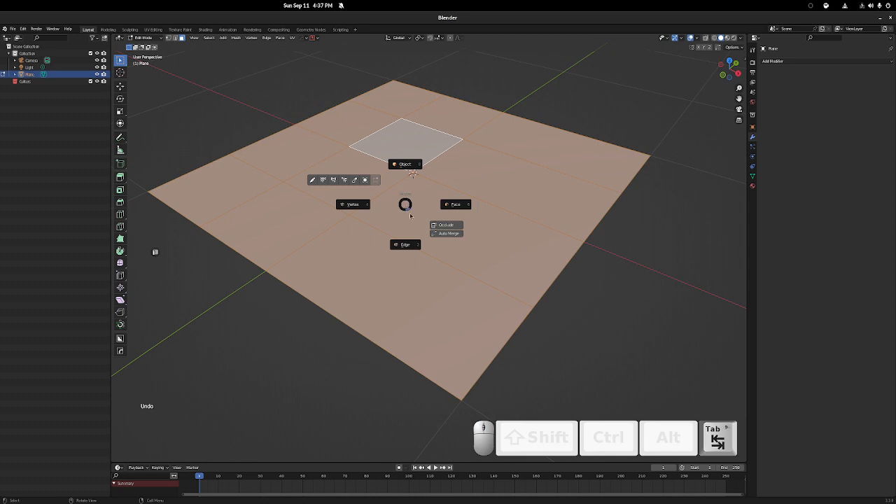
{"action": "key", "text": "x"}
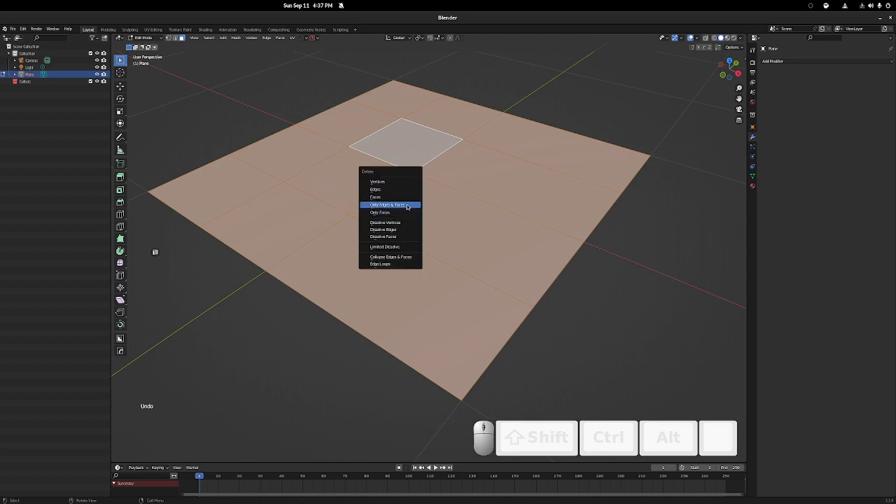
{"action": "left_click", "coordinate": [460, 217]}
{"action": "key", "text": "x"}
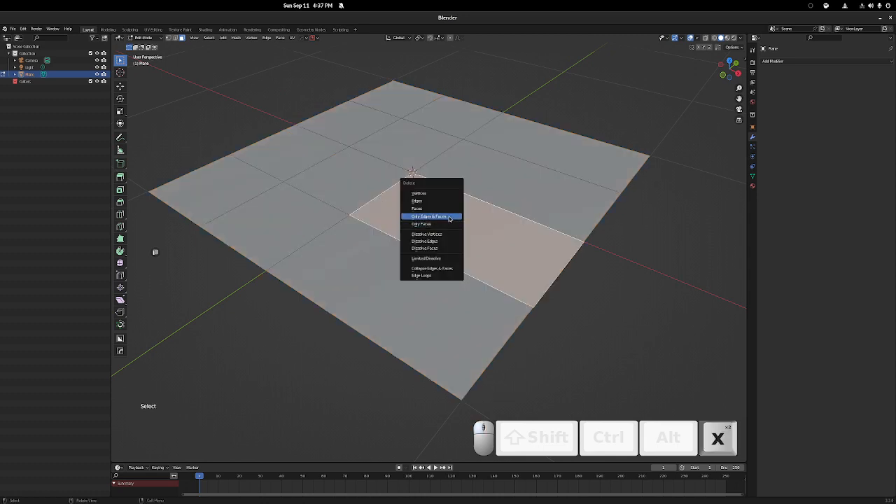
{"action": "left_click", "coordinate": [449, 217]}
{"action": "key", "text": "ctrl+z"}
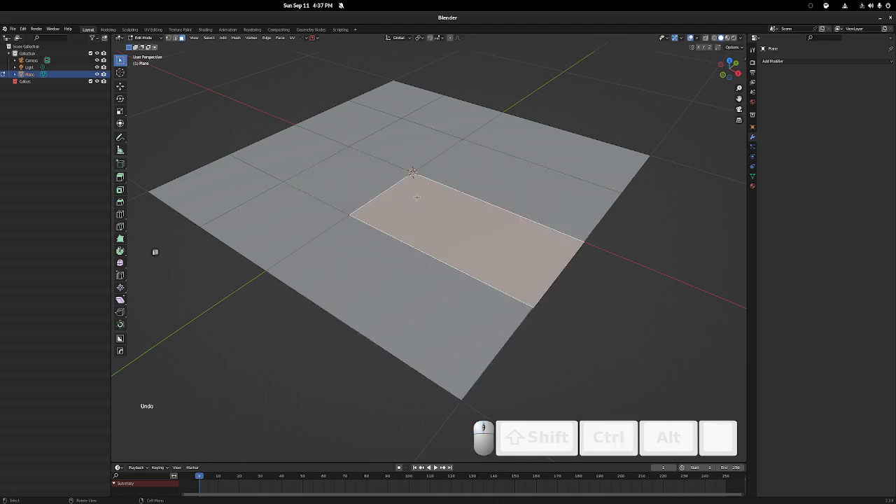
Switch to vertex selection, try deleting the plane's center vertex with Vertices, and undo the deletion
{"action": "key", "text": "x"}
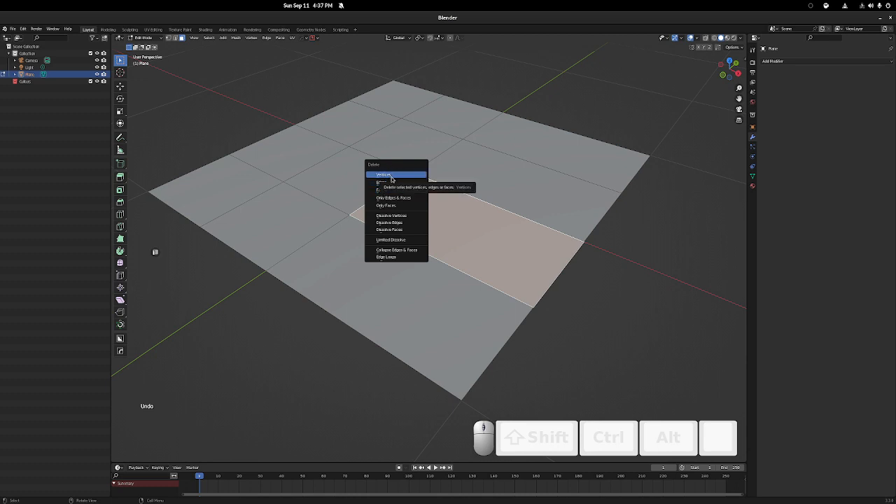
{"action": "left_click", "coordinate": [482, 151]}
{"action": "key", "text": "Tab"}
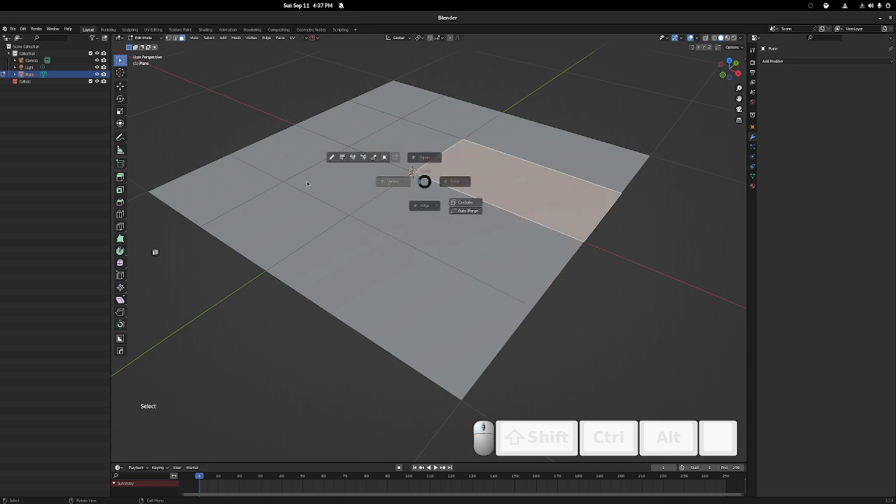
{"action": "left_click", "coordinate": [411, 172]}
{"action": "key", "text": "x"}
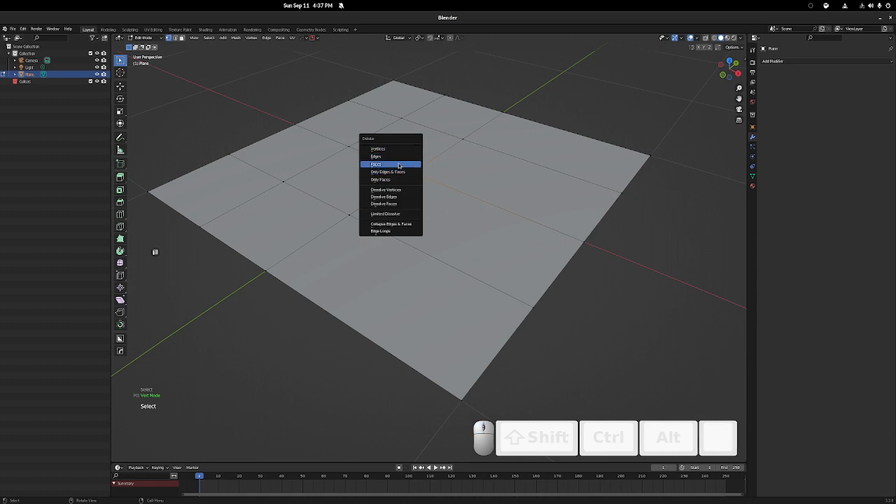
{"action": "left_click", "coordinate": [396, 148]}
{"action": "key", "text": "ctrl+z"}
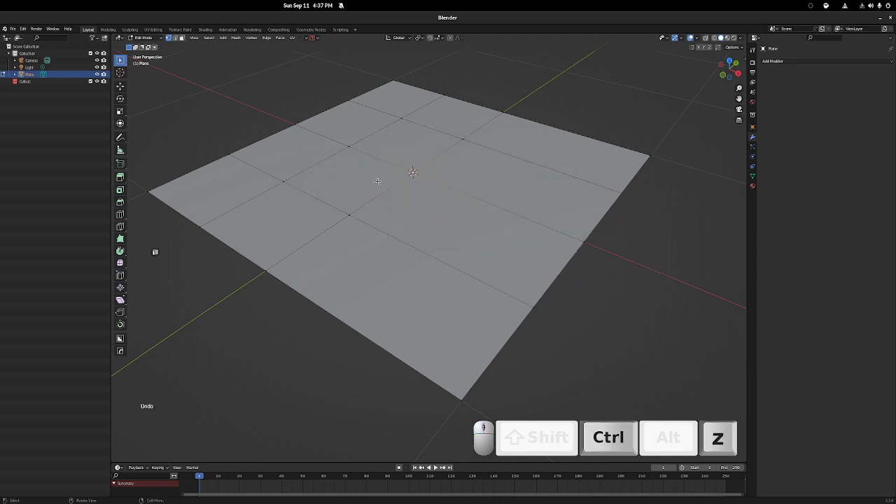
Try Dissolve Vertices on the plane's center vertex and undo it, repeating the test once
{"action": "key", "text": "x"}
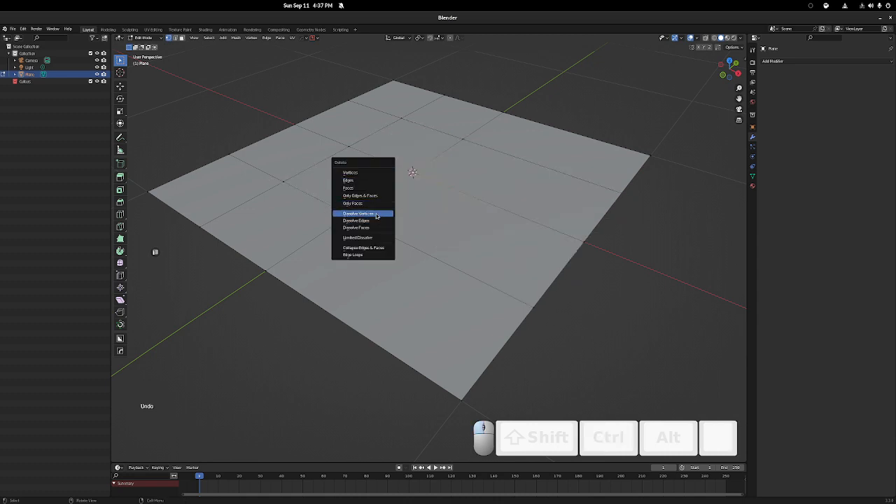
{"action": "left_click", "coordinate": [378, 213]}
{"action": "key", "text": "ctrl+z"}
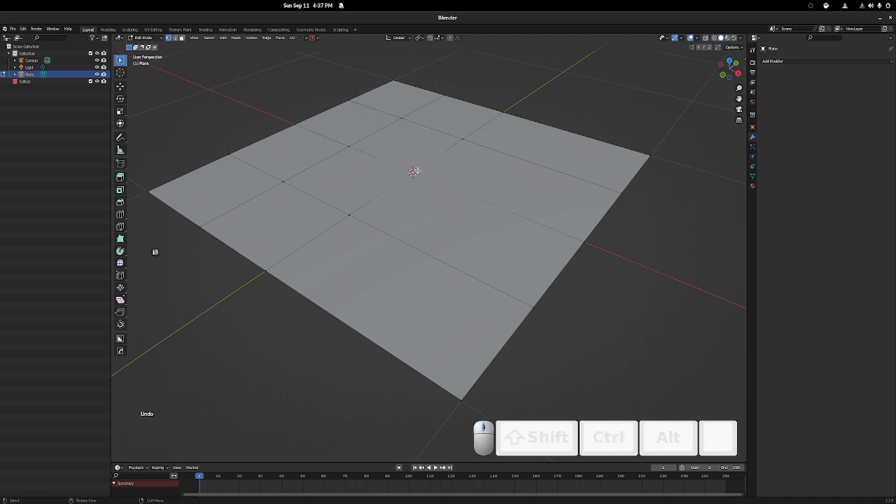
{"action": "key", "text": "x"}
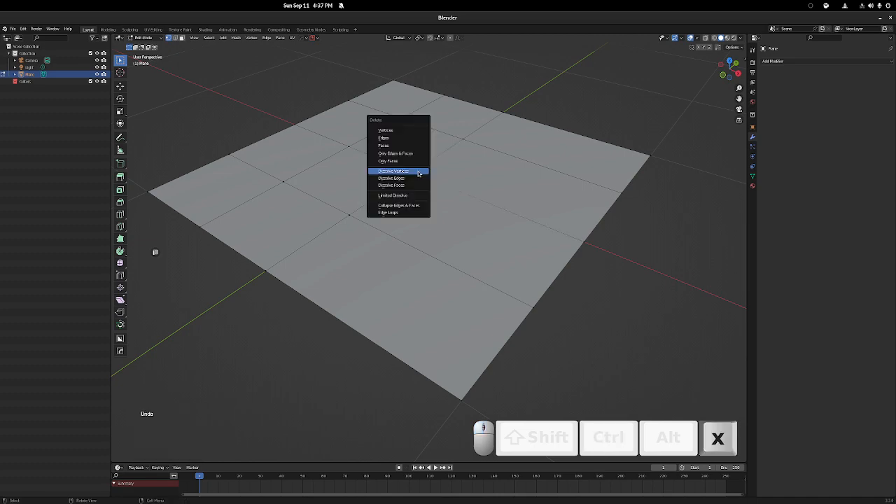
{"action": "left_click", "coordinate": [416, 173]}
{"action": "middle_click_drag", "start_coordinate": [415, 173], "coordinate": [422, 196]}
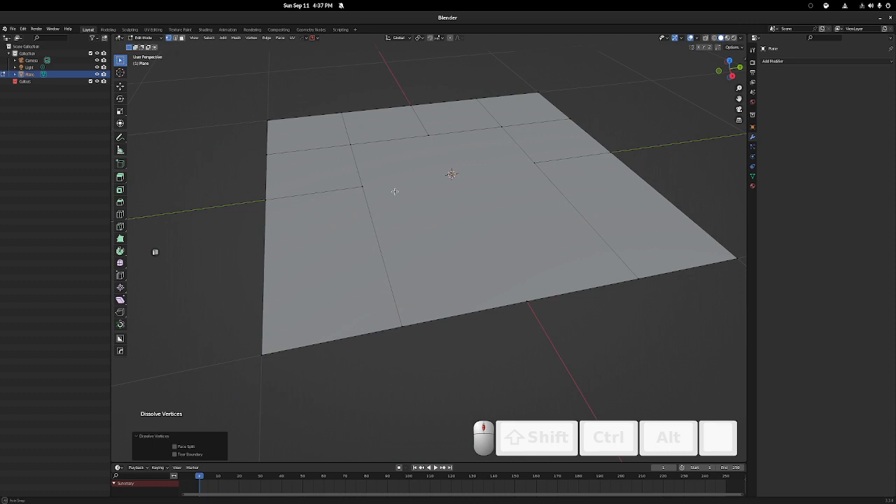
{"action": "key", "text": "ctrl+z"}
Select all edges in edge mode, try deleting them with Edge Loops, and undo the deletion
{"action": "key", "text": "x"}
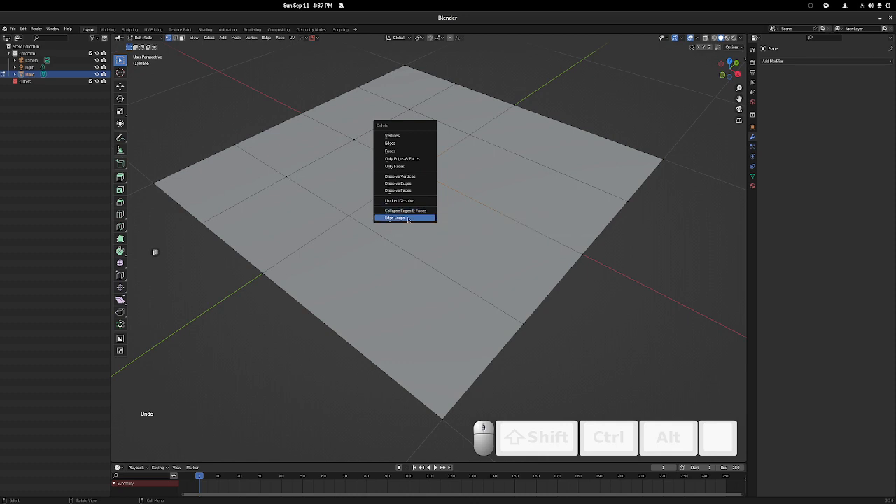
{"action": "key", "text": "2"}
{"action": "left_click", "coordinate": [367, 203], "text": "alt"}
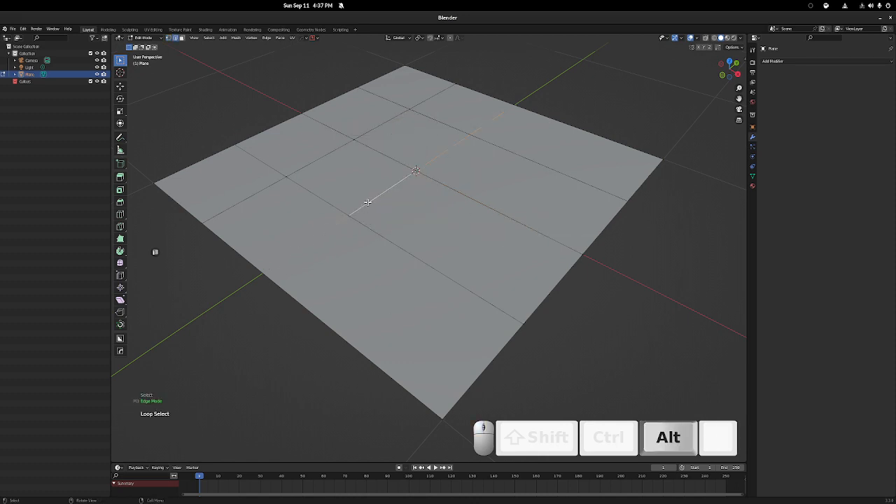
{"action": "key", "text": "a"}
{"action": "key", "text": "x"}
{"action": "left_click", "coordinate": [359, 231]}
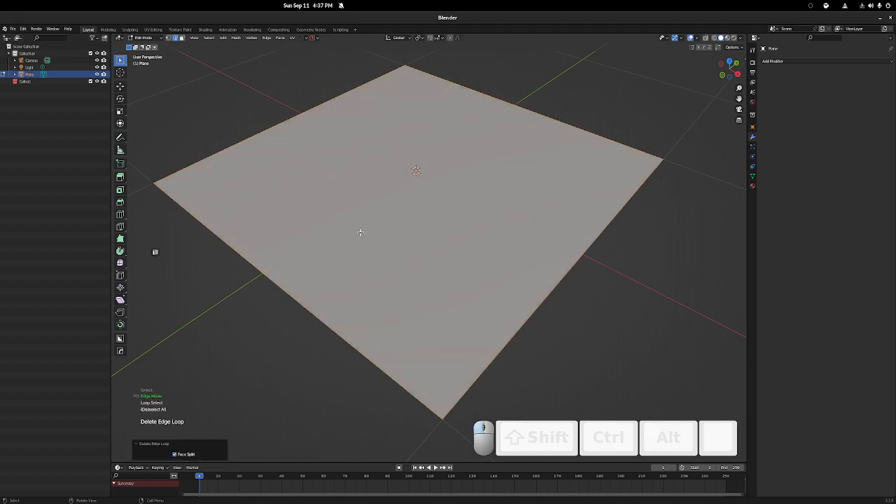
{"action": "key", "text": "ctrl+z"}
Switch to vertex selection, box-select the center vertex and an adjacent inner vertex, try merging them At Center, and undo the merge
{"action": "left_click", "coordinate": [405, 169]}
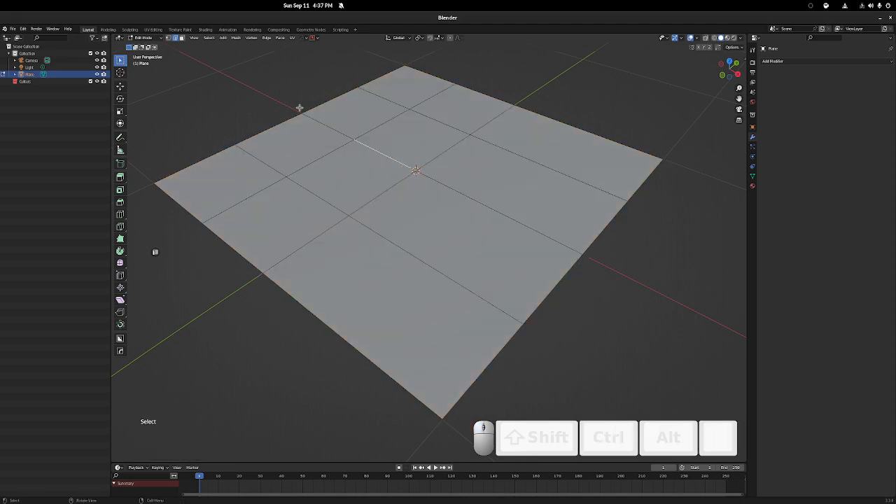
{"action": "middle_click_drag", "start_coordinate": [434, 218], "coordinate": [407, 248], "text": "shift"}
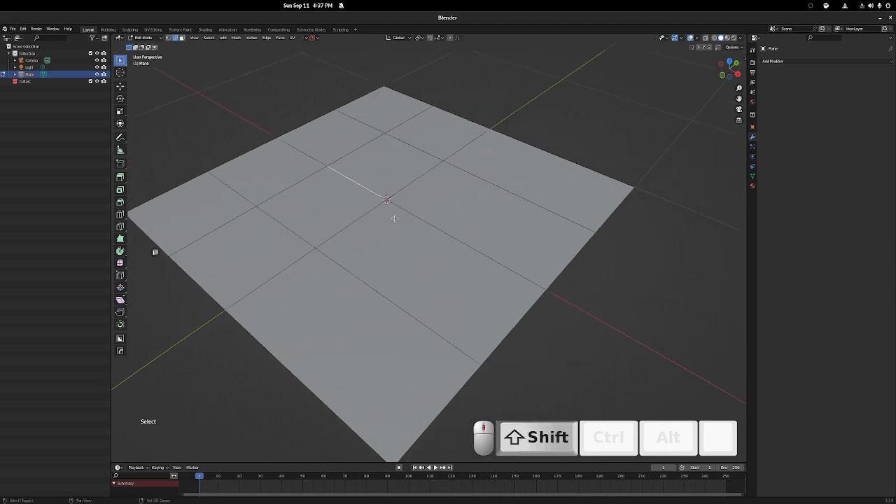
{"action": "middle_click_drag", "start_coordinate": [400, 216], "coordinate": [273, 100]}
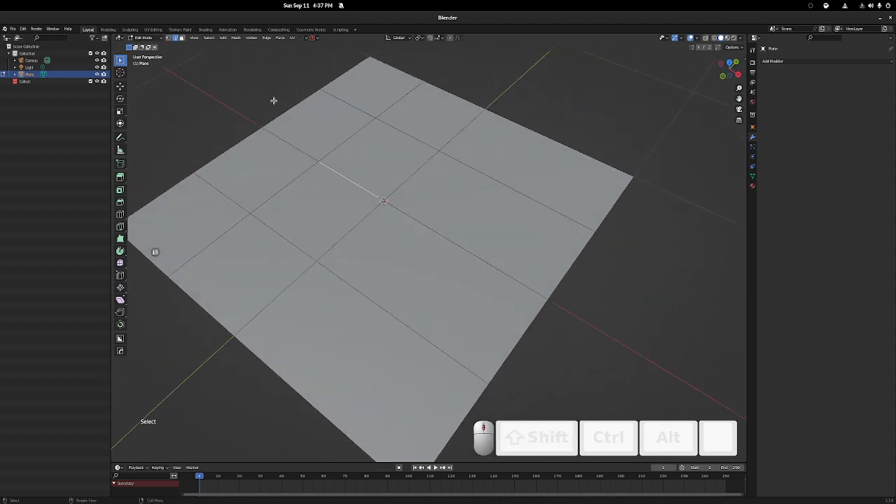
{"action": "middle_click_drag", "start_coordinate": [364, 233], "coordinate": [378, 216], "text": "shift"}
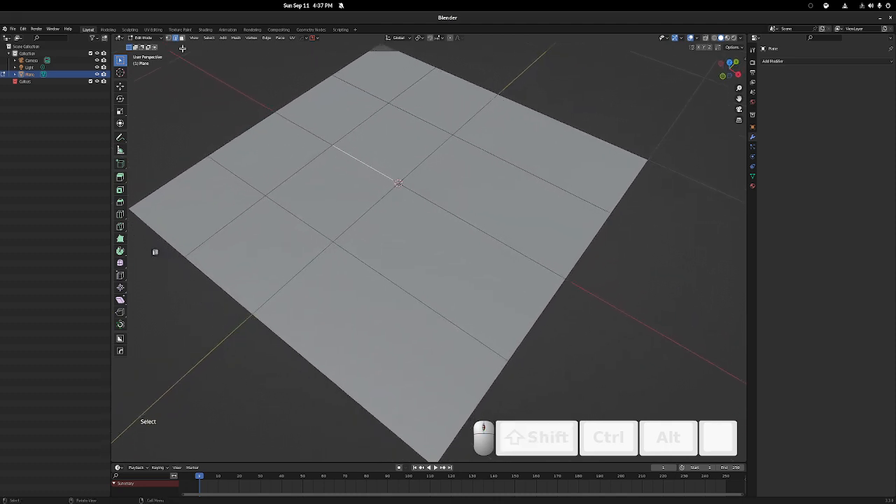
{"action": "key", "text": "Tab"}
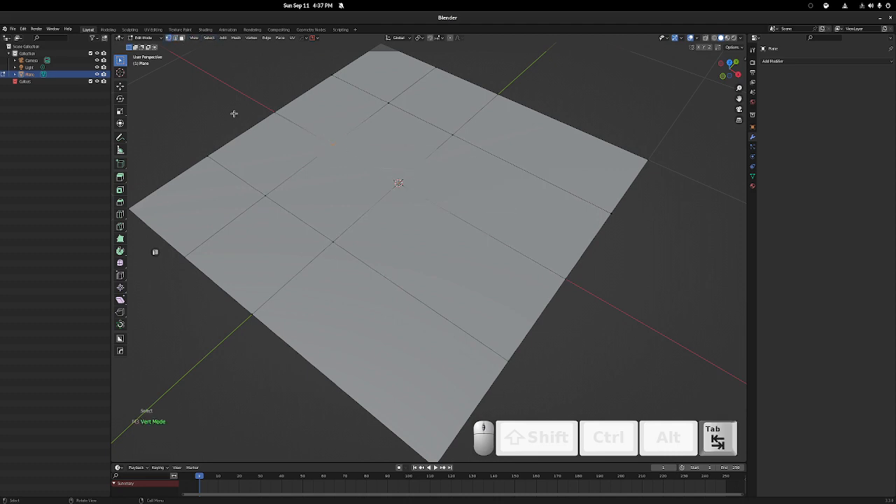
{"action": "middle_click_drag", "start_coordinate": [337, 150], "coordinate": [372, 160], "text": "shift"}
{"action": "left_click_drag", "start_coordinate": [349, 133], "coordinate": [485, 206]}
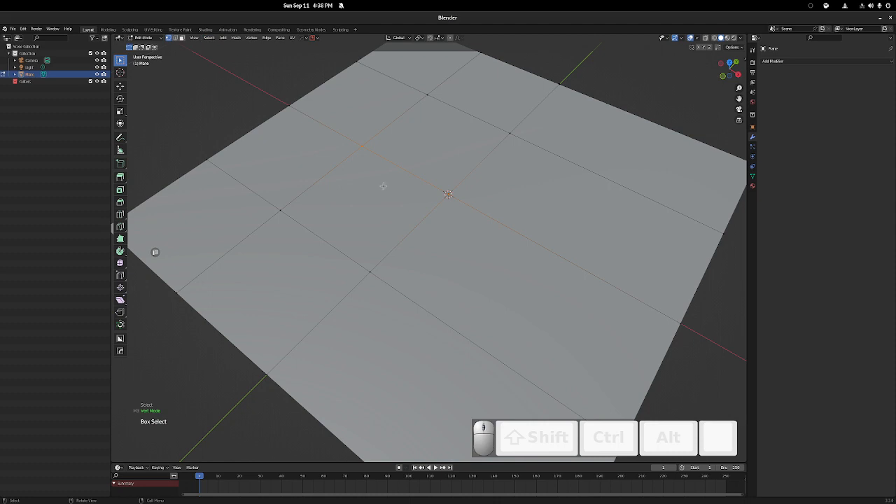
{"action": "key", "text": "m"}
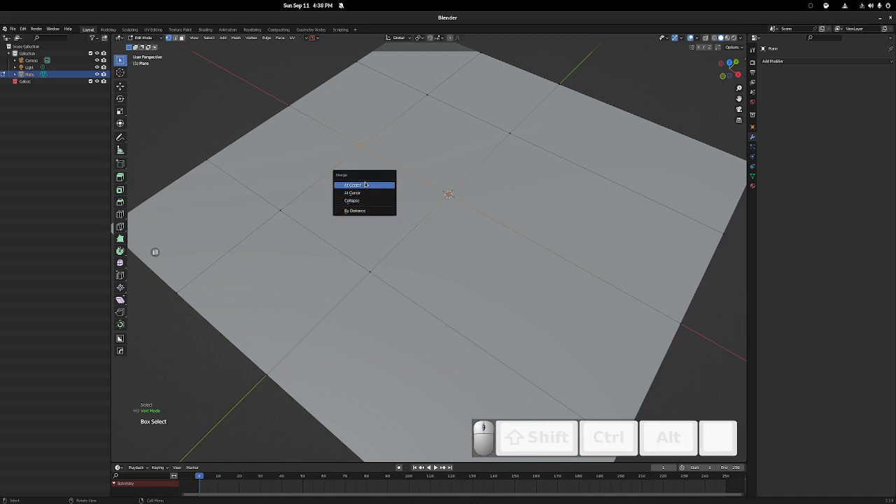
{"action": "left_click", "coordinate": [365, 184]}
{"action": "key", "text": "ctrl+z"}
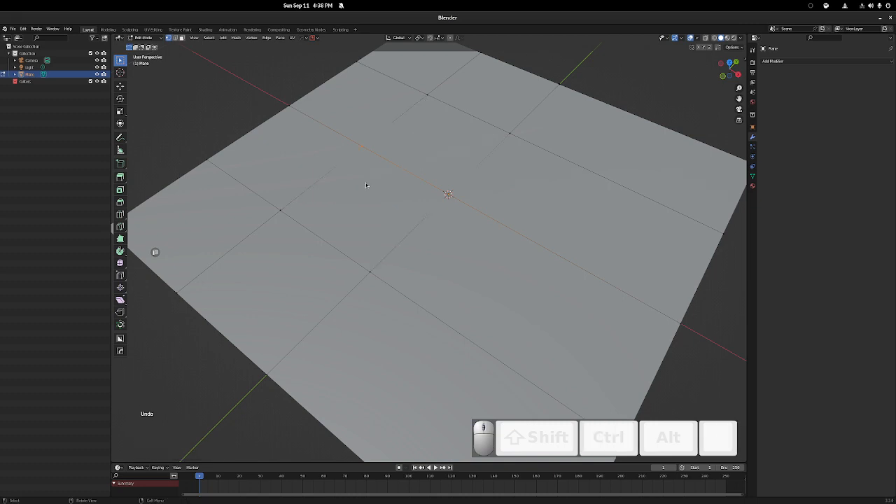
Try merging the two selected vertices At Cursor and with Collapse, undoing each merge
{"action": "key", "text": "m"}
{"action": "left_click", "coordinate": [365, 189]}
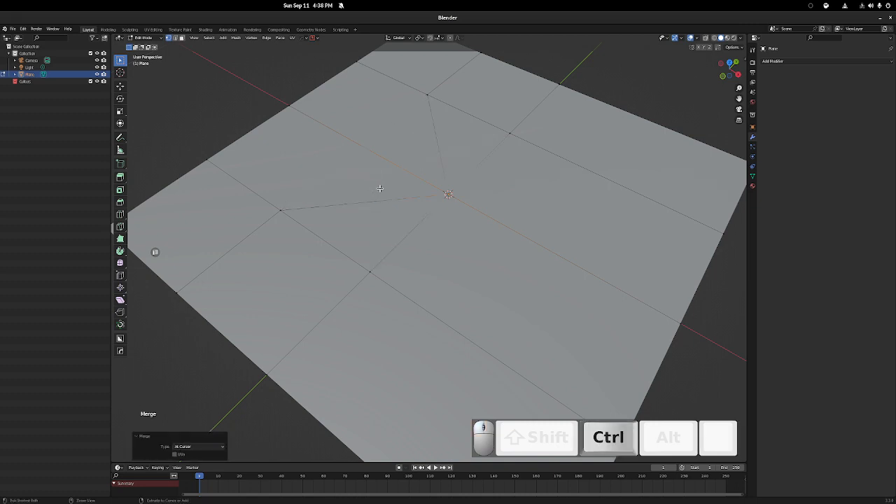
{"action": "key", "text": "ctrl+z"}
{"action": "key", "text": "m"}
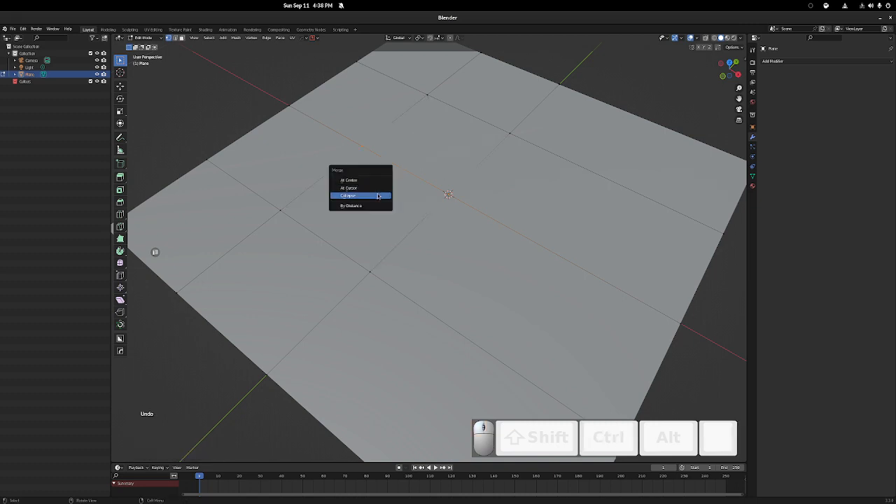
{"action": "left_click", "coordinate": [378, 195]}
{"action": "key", "text": "ctrl+z"}
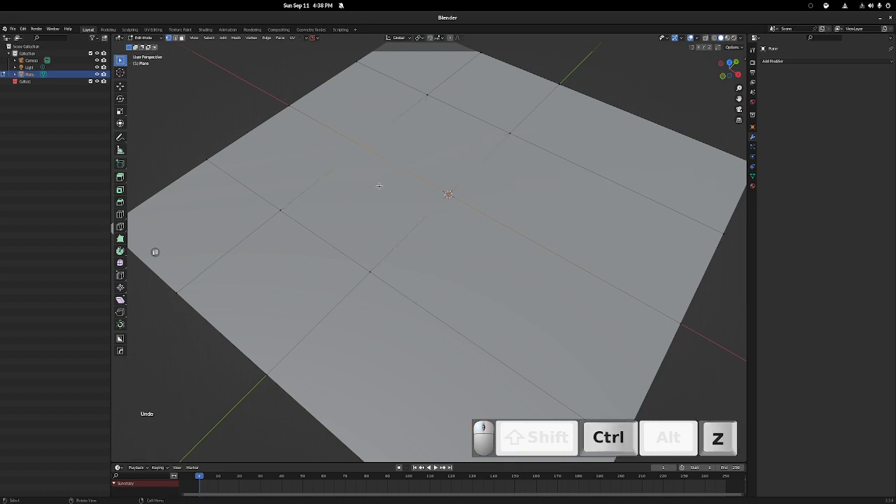
Box-select the center vertex and two neighboring inner vertices, try merging them with Collapse, and undo the merge
{"action": "left_click_drag", "start_coordinate": [288, 118], "coordinate": [424, 296]}
{"action": "left_click_drag", "start_coordinate": [425, 200], "coordinate": [483, 228], "text": "shift"}
{"action": "left_click_drag", "start_coordinate": [424, 167], "coordinate": [521, 225], "text": "shift"}
{"action": "key", "text": "m"}
{"action": "left_click", "coordinate": [437, 213]}
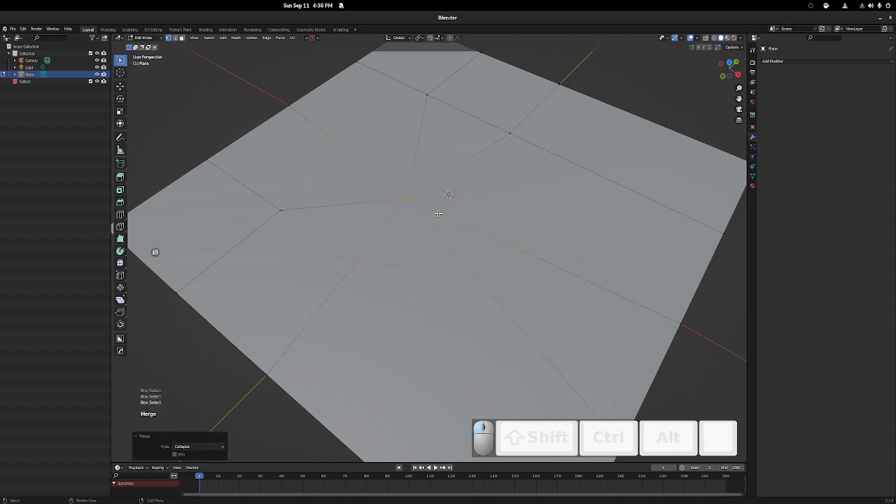
{"action": "key", "text": "ctrl+z"}
Try merging the three selected vertices At Center and again with Collapse, undoing each merge
{"action": "key", "text": "m"}
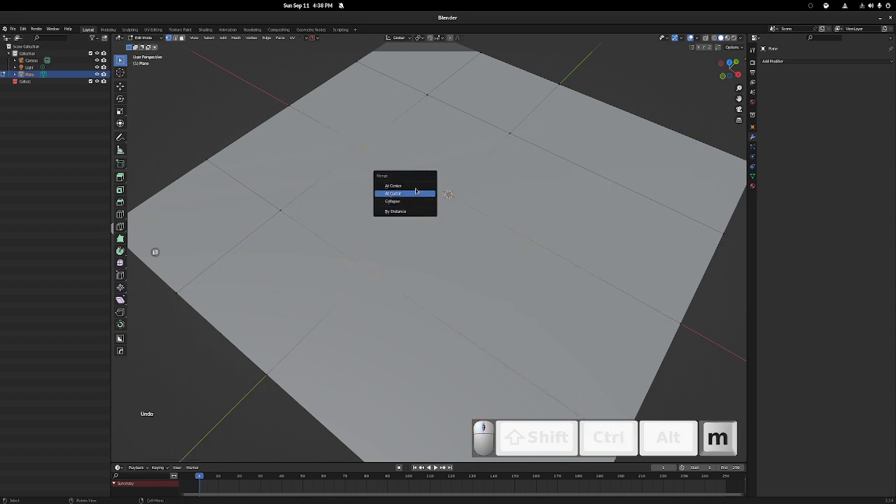
{"action": "left_click", "coordinate": [414, 183]}
{"action": "key", "text": "ctrl+z"}
{"action": "key", "text": "m"}
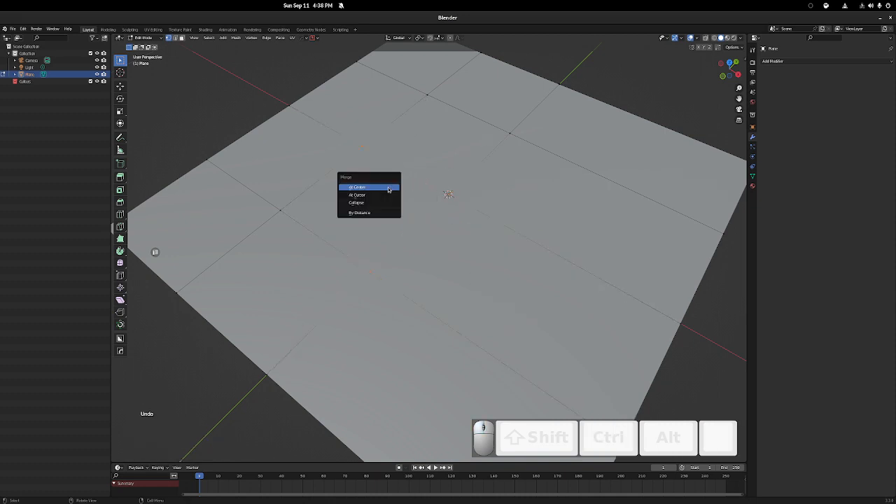
{"action": "left_click", "coordinate": [386, 200]}
{"action": "key", "text": "ctrl+z"}
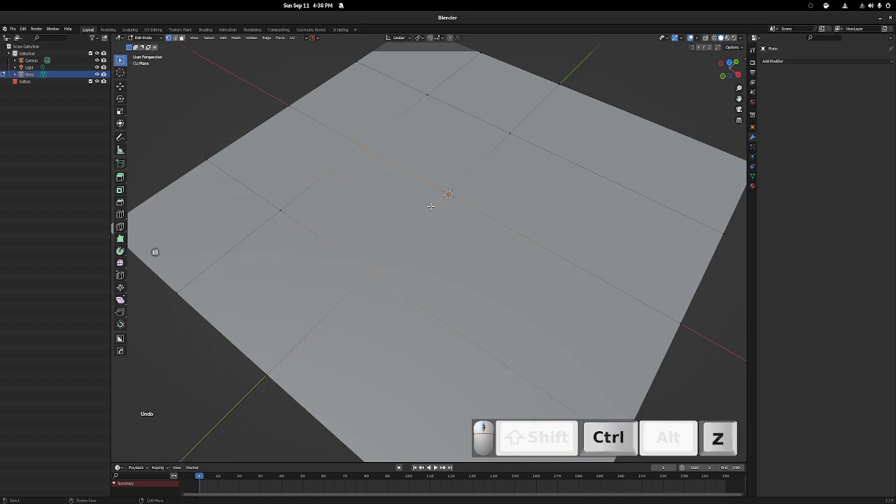
{"action": "key", "text": "ctrl+z"}
Select the center vertex first and an adjacent inner vertex second, try merging At First and At Last, and undo each merge
{"action": "left_click", "coordinate": [441, 202]}
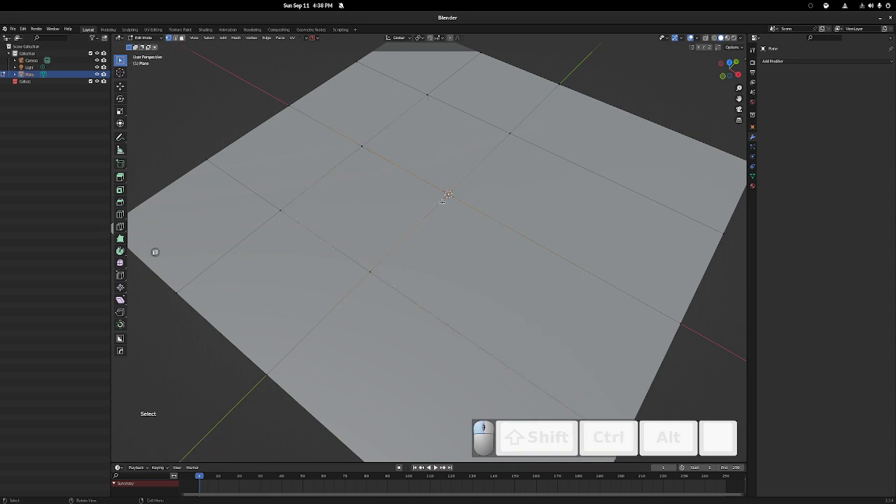
{"action": "key", "text": "m"}
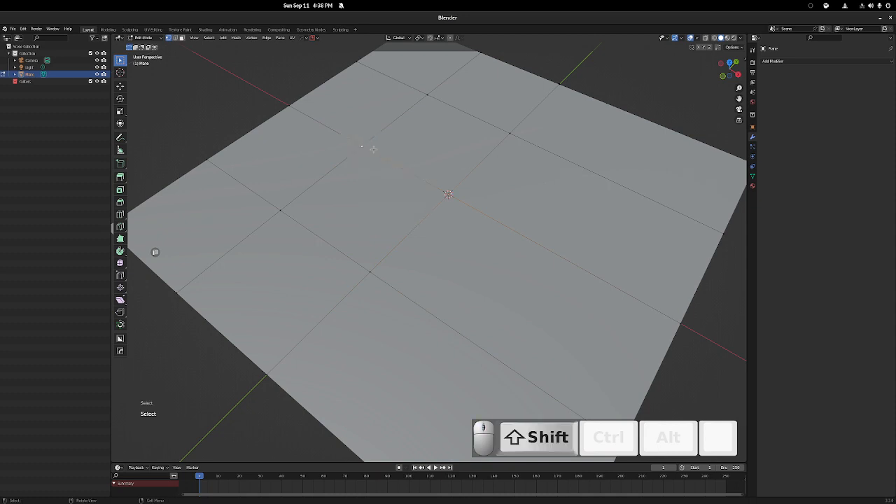
{"action": "key", "text": "m"}
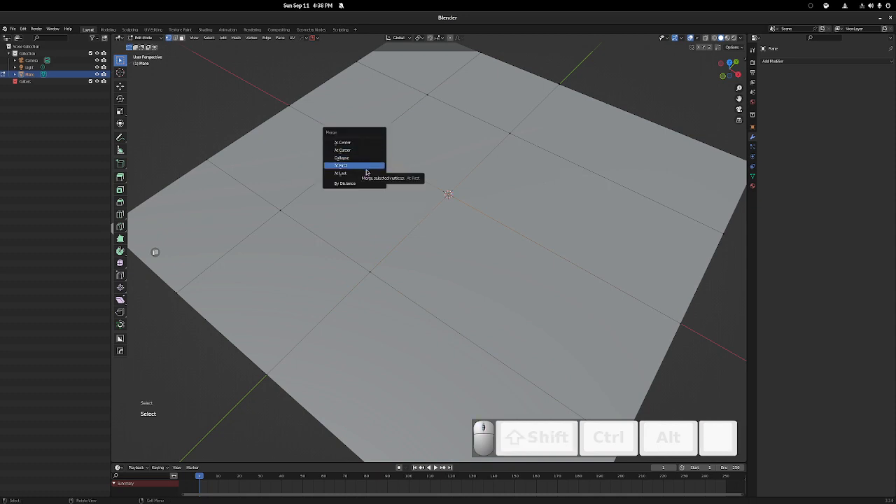
{"action": "left_click", "coordinate": [359, 166]}
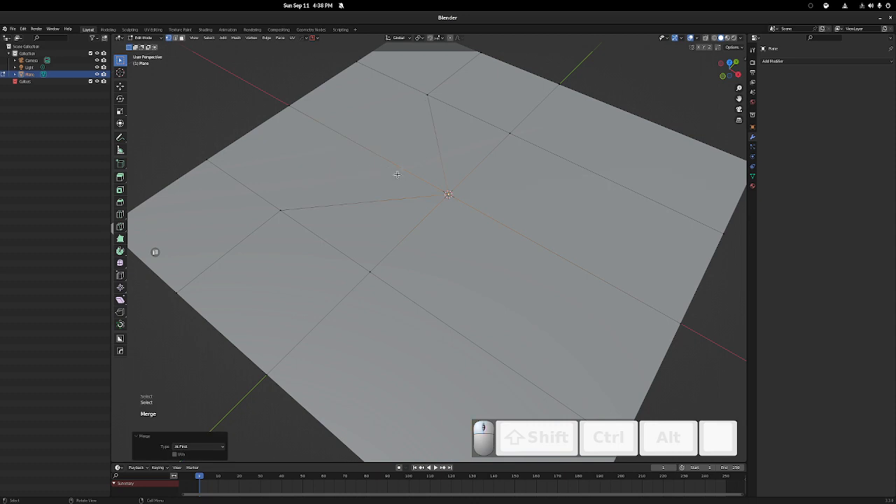
{"action": "key", "text": "ctrl+z"}
{"action": "key", "text": "m"}
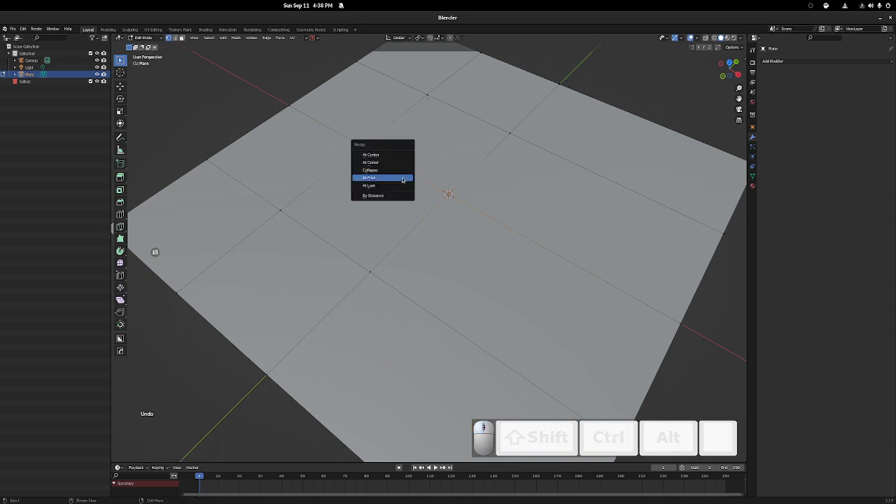
{"action": "left_click", "coordinate": [398, 185]}
{"action": "key", "text": "ctrl+z"}
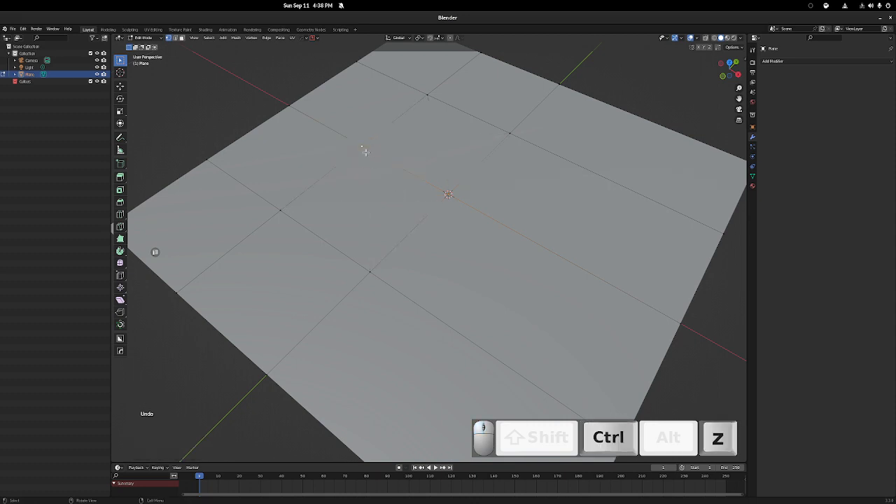
Select two adjacent inner vertices away from the plane's center one after the other, try merging them At Last, and undo the merge
{"action": "middle_click", "coordinate": [381, 155], "text": "alt"}
{"action": "middle_click_drag", "start_coordinate": [441, 296], "coordinate": [444, 202], "text": "ctrl"}
{"action": "middle_click_drag", "start_coordinate": [499, 301], "coordinate": [408, 194], "text": "shift"}
{"action": "scroll", "coordinate": [404, 196], "scroll_direction": "down", "scroll_amount": 4}
{"action": "left_click", "coordinate": [337, 185]}
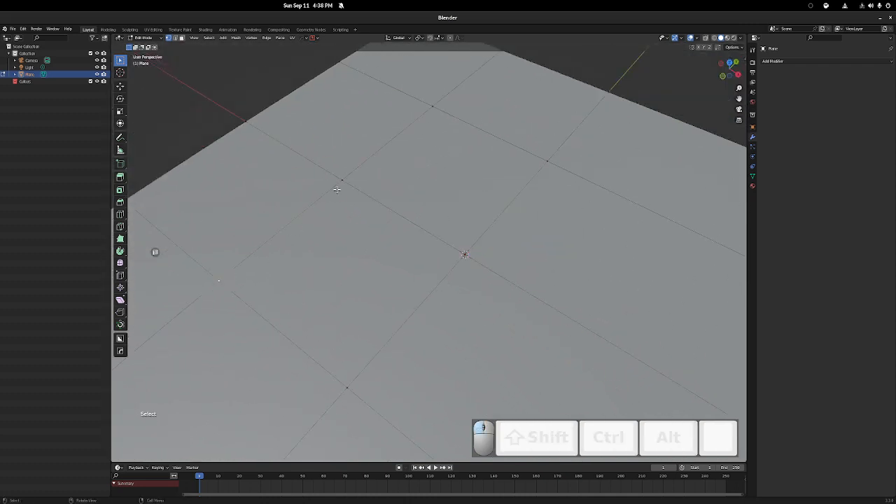
{"action": "left_click", "coordinate": [344, 177], "text": "shift"}
{"action": "middle_click_drag", "start_coordinate": [372, 224], "coordinate": [434, 182], "text": "shift"}
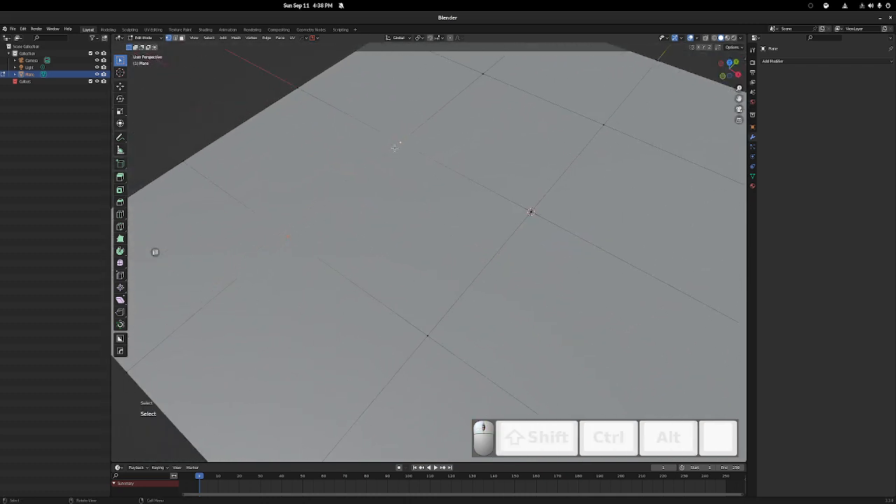
{"action": "key", "text": "m"}
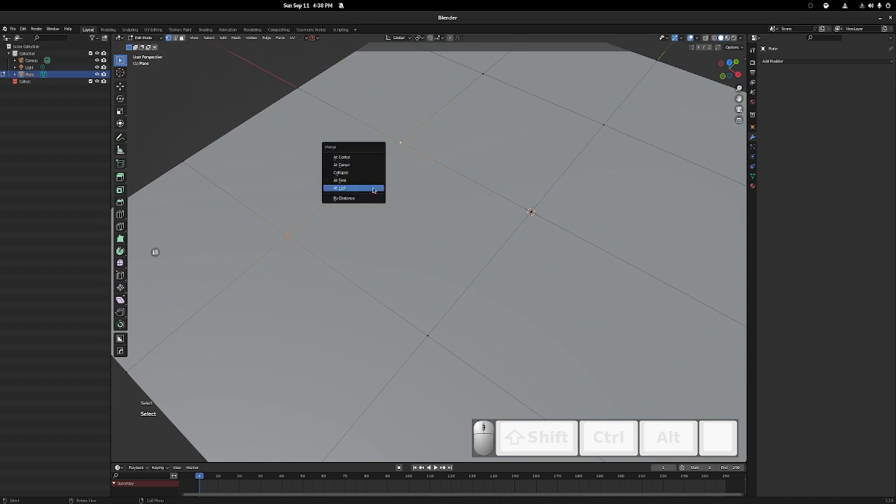
{"action": "left_click", "coordinate": [379, 187]}
{"action": "key", "text": "ctrl+z"}
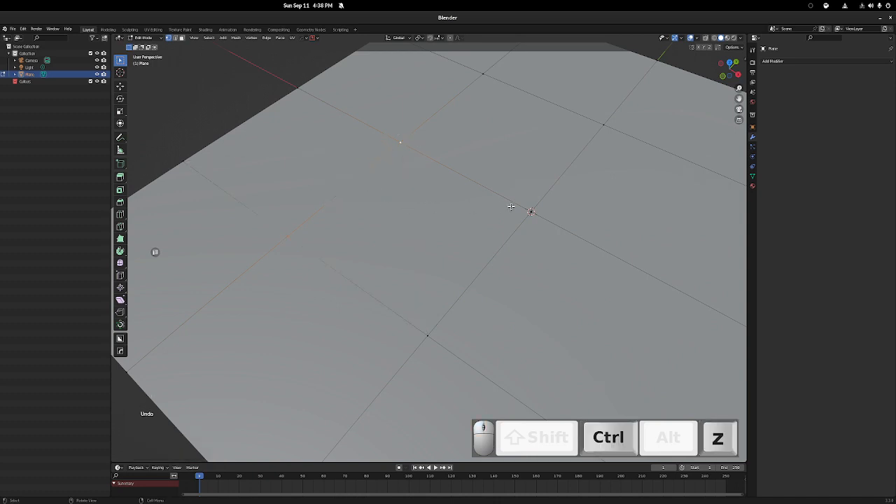
Look through the mesh commands and examine the Clean Up options, including Limited Dissolve
{"action": "middle_click_drag", "start_coordinate": [510, 203], "coordinate": [422, 215], "text": "shift"}
{"action": "scroll", "coordinate": [422, 215], "scroll_direction": "down", "scroll_amount": 3}
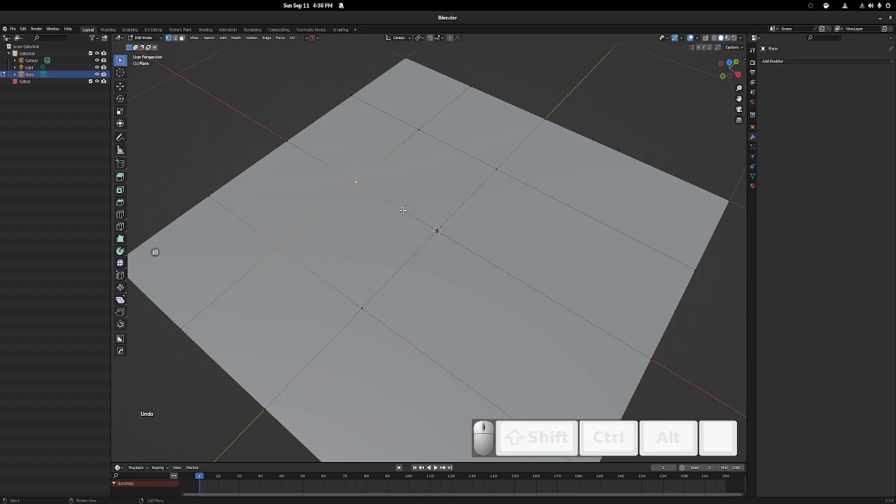
{"action": "left_click", "coordinate": [209, 37]}
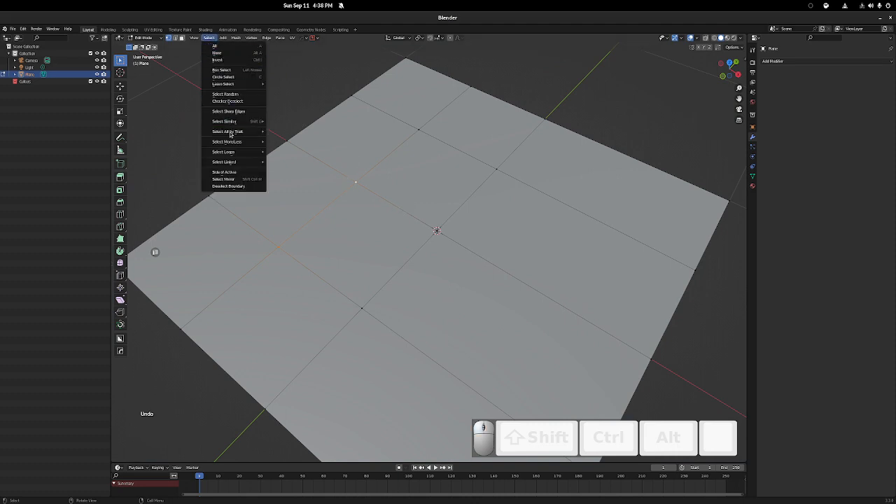
{"action": "left_click", "coordinate": [208, 38]}
{"action": "mouse_move", "coordinate": [238, 42]}
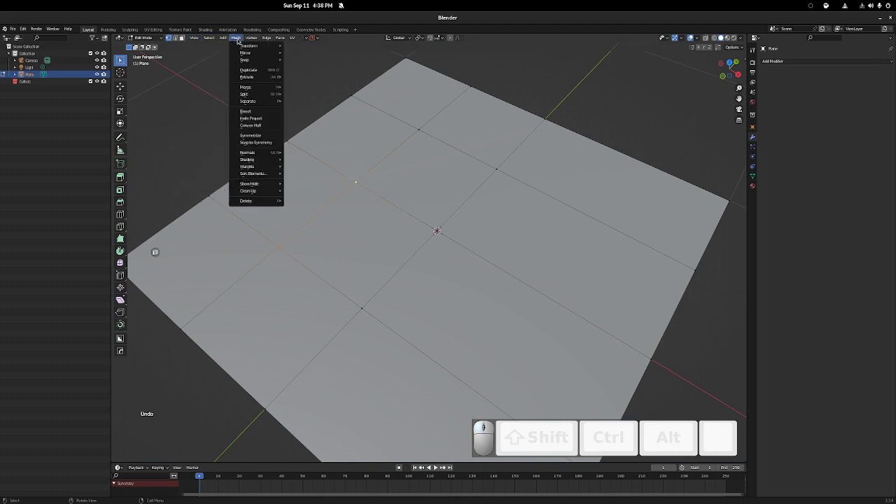
{"action": "mouse_move", "coordinate": [264, 168]}
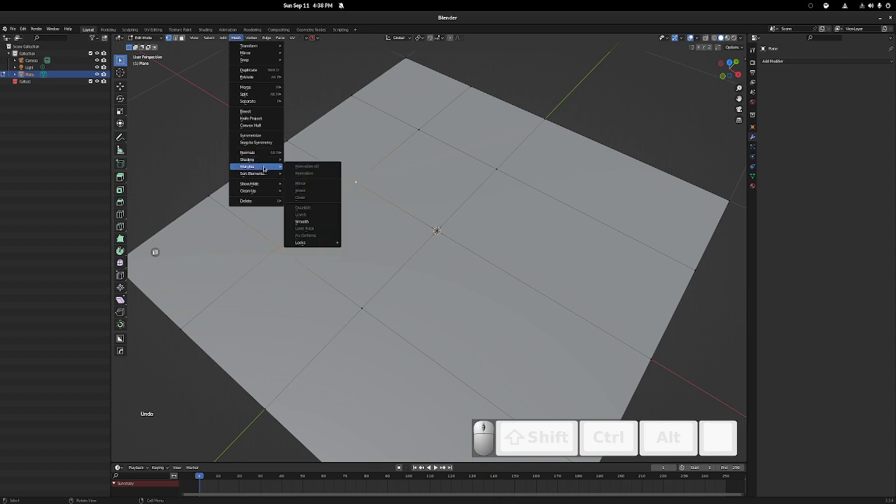
{"action": "mouse_move", "coordinate": [261, 185]}
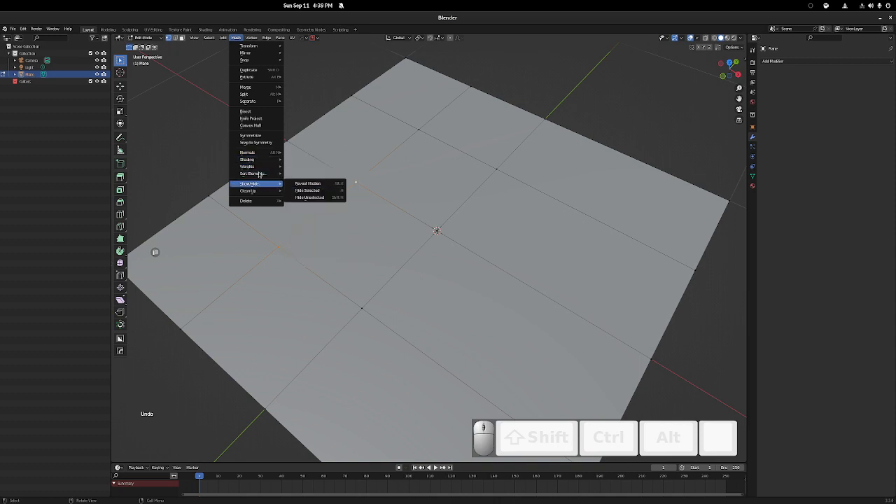
{"action": "left_click", "coordinate": [235, 37]}
{"action": "mouse_move", "coordinate": [264, 173]}
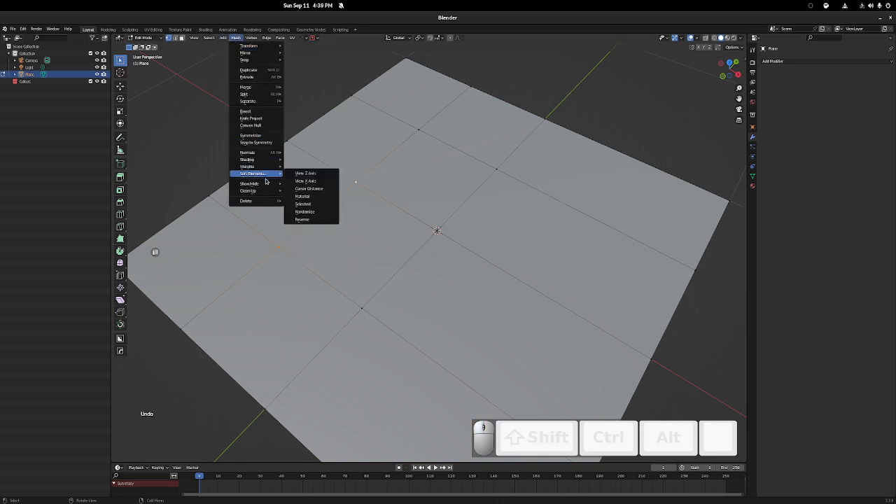
{"action": "mouse_move", "coordinate": [267, 191]}
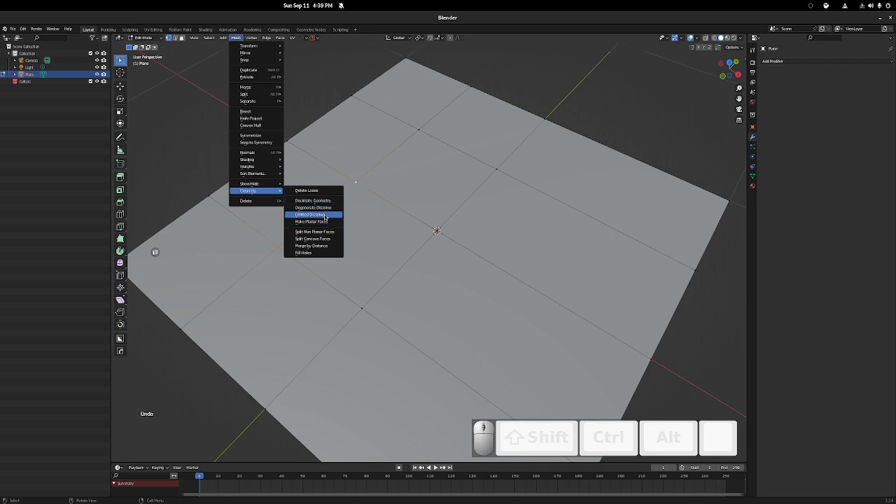
Select the whole plane, try Limited Dissolve on it, and undo the operation
{"action": "key", "text": "a"}
{"action": "key", "text": "a"}
{"action": "key", "text": "a"}
{"action": "key", "text": "a"}
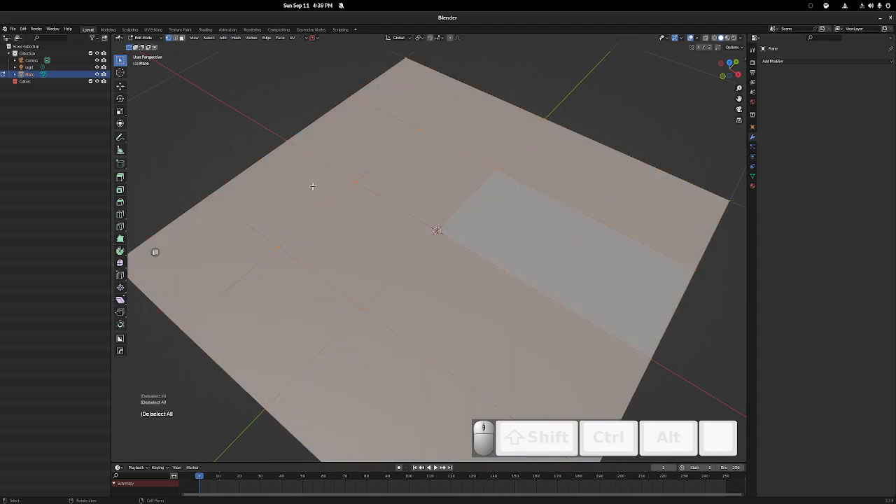
{"action": "key", "text": "x"}
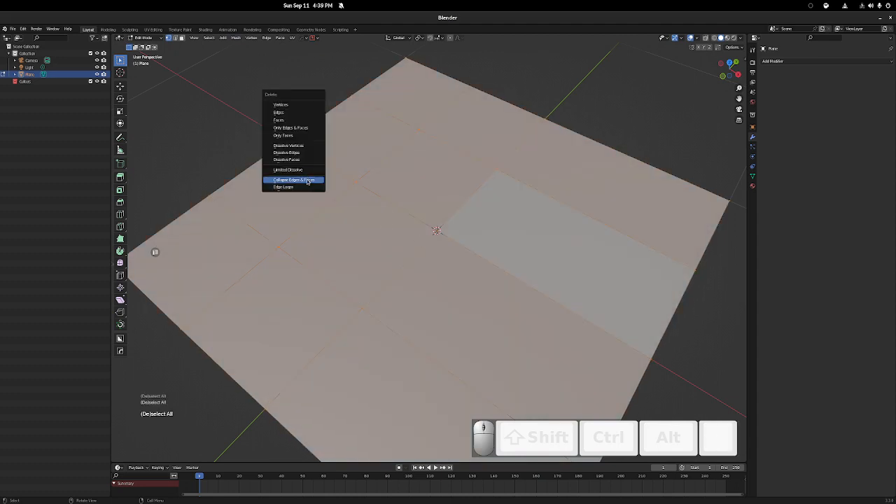
{"action": "left_click", "coordinate": [303, 170]}
{"action": "scroll", "coordinate": [375, 211], "scroll_direction": "down", "scroll_amount": 5}
{"action": "key", "text": "ctrl+z"}
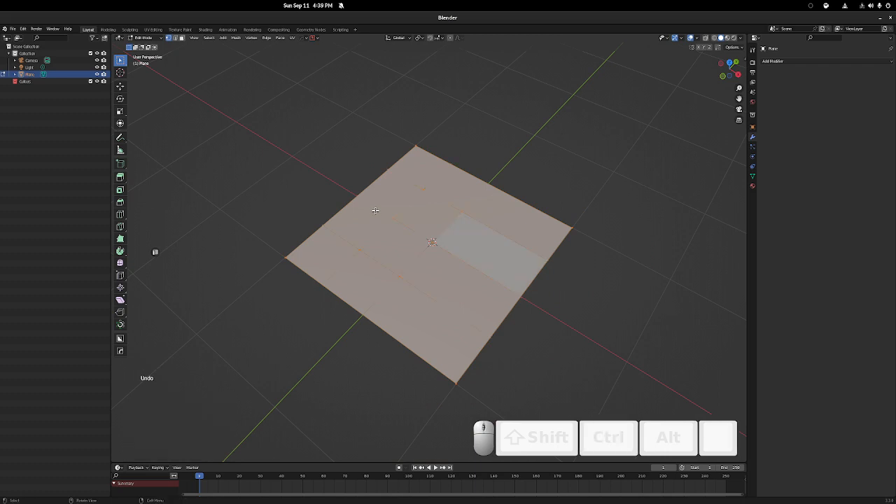
{"action": "key", "text": "x"}
{"action": "key", "text": "x"}
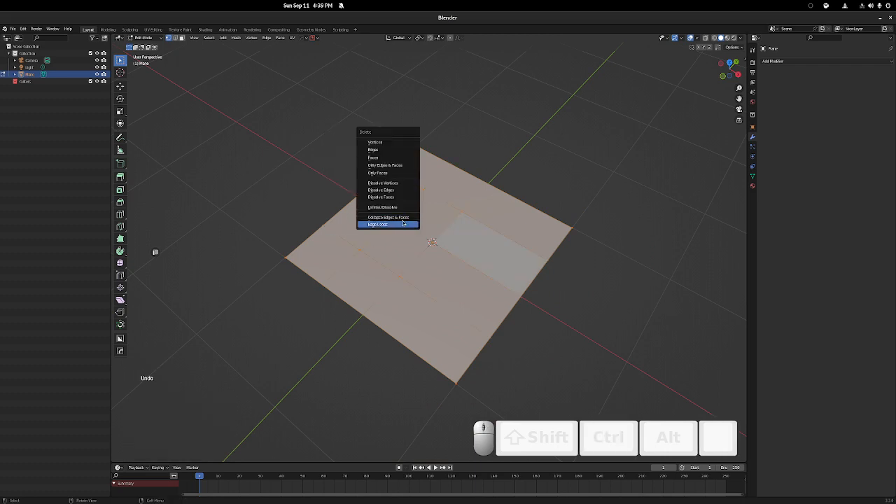
{"action": "left_click", "coordinate": [209, 39]}
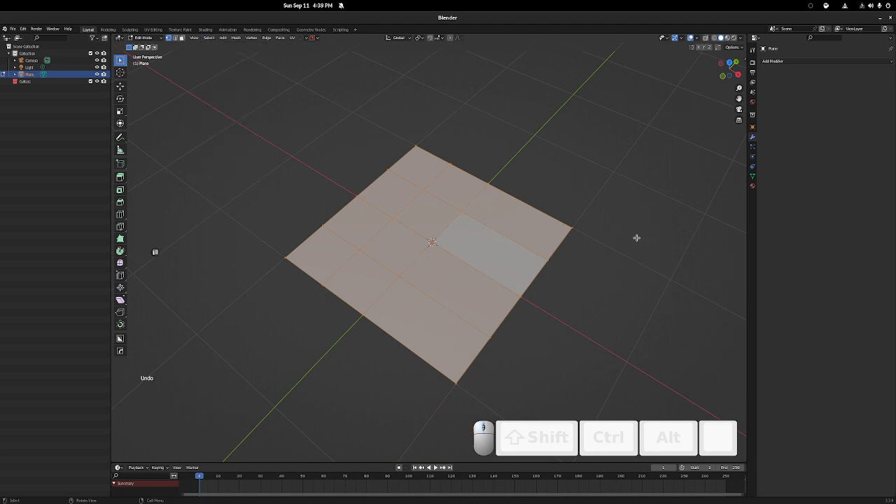
Select the inner vertex beside the plane's center vertex and move it about 0.48 m along X toward the center
{"action": "scroll", "coordinate": [409, 239], "scroll_direction": "up", "scroll_amount": 5}
{"action": "middle_click_drag", "start_coordinate": [409, 238], "coordinate": [345, 212], "text": "shift"}
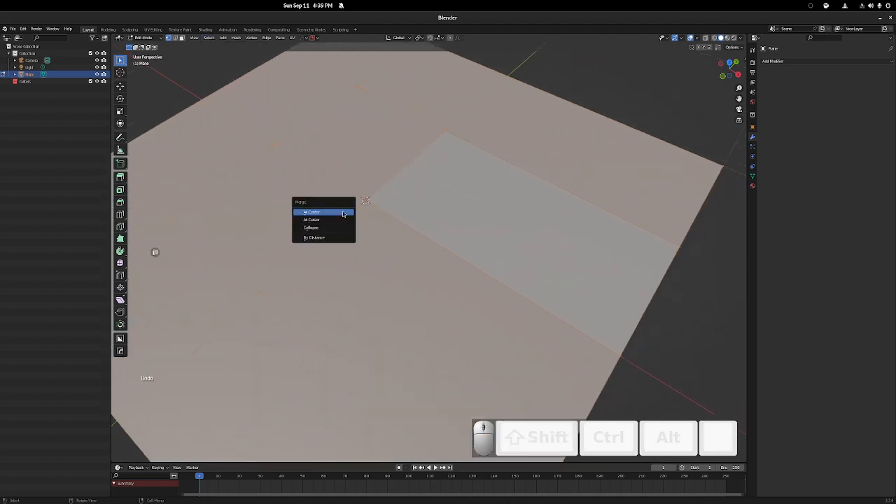
{"action": "left_click", "coordinate": [458, 199]}
{"action": "scroll", "coordinate": [397, 213], "scroll_direction": "up", "scroll_amount": 5}
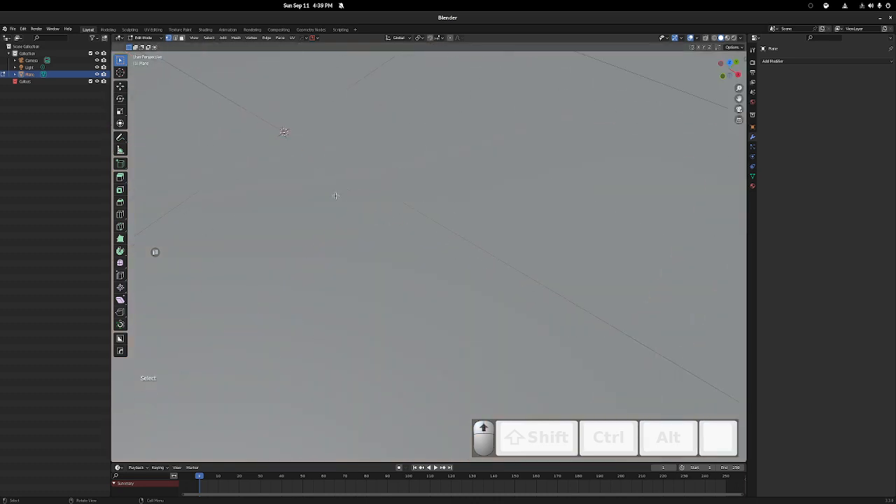
{"action": "middle_click_drag", "start_coordinate": [287, 175], "coordinate": [404, 217], "text": "shift"}
{"action": "middle_click_drag", "start_coordinate": [403, 217], "coordinate": [414, 191]}
{"action": "key", "text": "shift"}
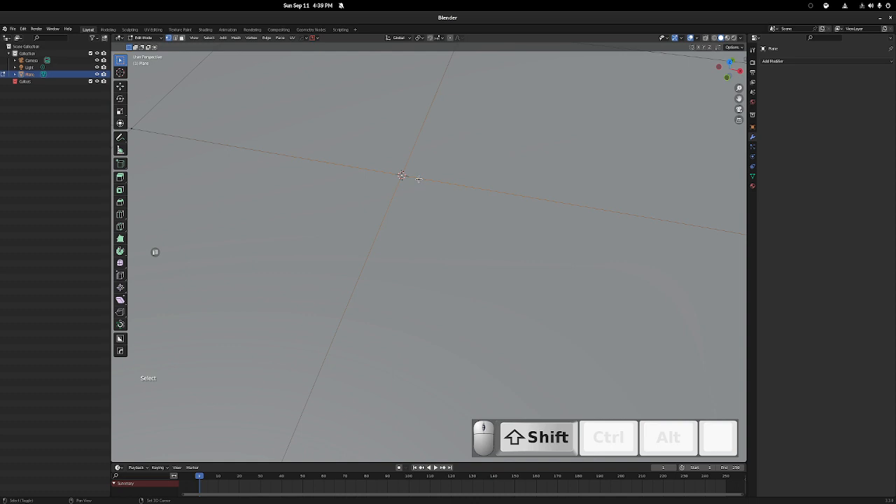
{"action": "scroll", "coordinate": [414, 179], "scroll_direction": "down", "scroll_amount": 5}
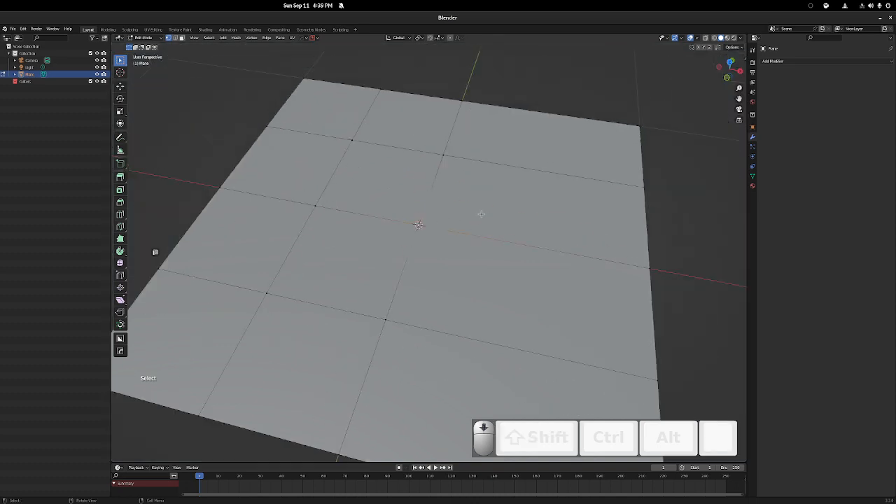
{"action": "key", "text": "shift"}
{"action": "key", "text": "g"}
{"action": "key", "text": "x"}
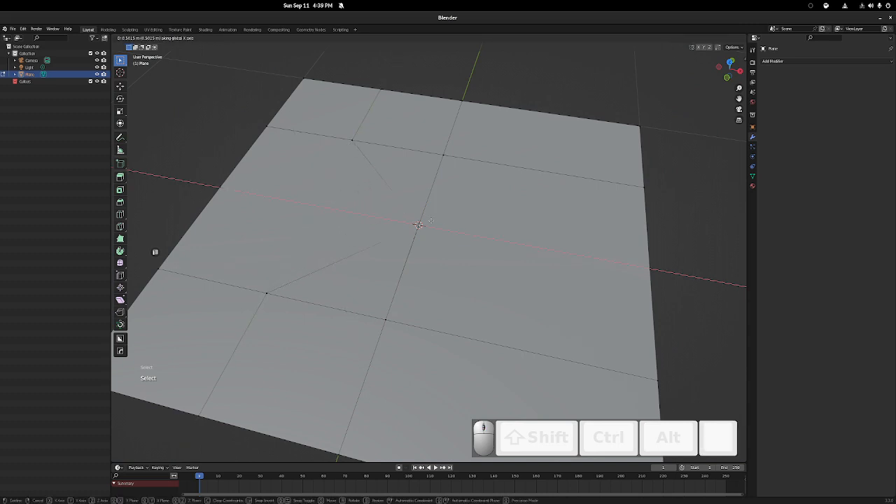
{"action": "left_click", "coordinate": [426, 218]}
Move the same vertex slightly further along X so that it sits almost on top of the center vertex
{"action": "middle_click", "coordinate": [422, 222], "text": "alt"}
{"action": "middle_click_drag", "start_coordinate": [424, 220], "coordinate": [430, 184], "text": "ctrl"}
{"action": "key", "text": "g"}
{"action": "key", "text": "x"}
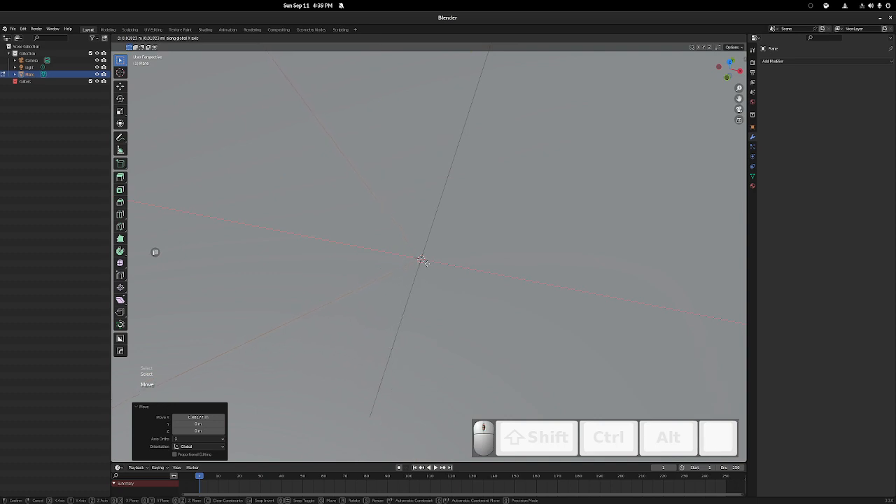
{"action": "left_click", "coordinate": [424, 260]}
Select the whole plane, try merging its vertices By Distance, and reselect a vertex at the center
{"action": "key", "text": "a"}
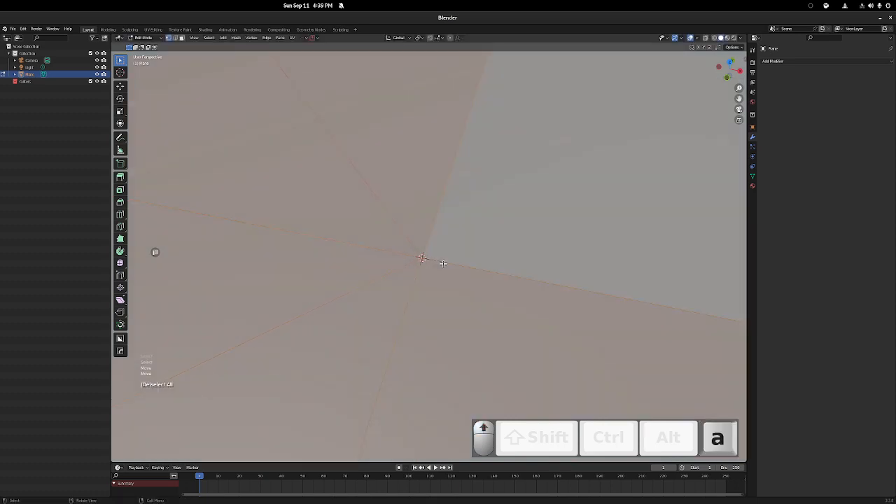
{"action": "key", "text": "m"}
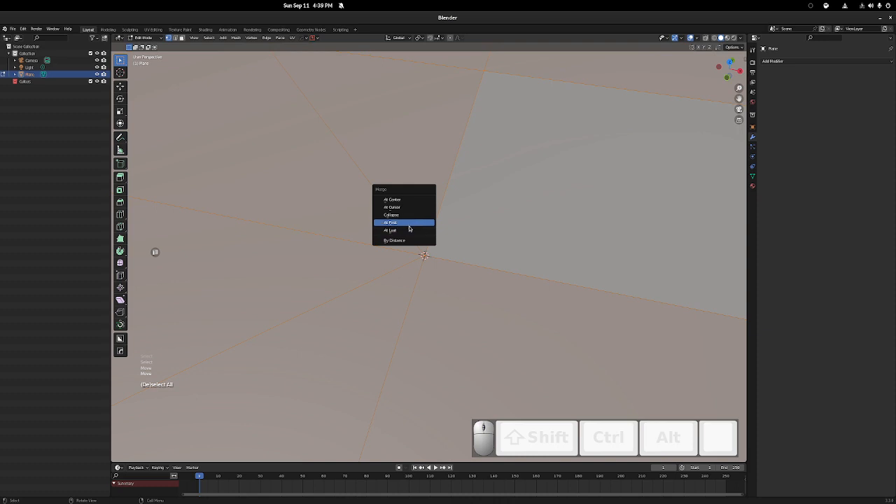
{"action": "left_click", "coordinate": [404, 241]}
{"action": "scroll", "coordinate": [350, 241], "scroll_direction": "down", "scroll_amount": 5}
{"action": "left_click", "coordinate": [425, 256]}
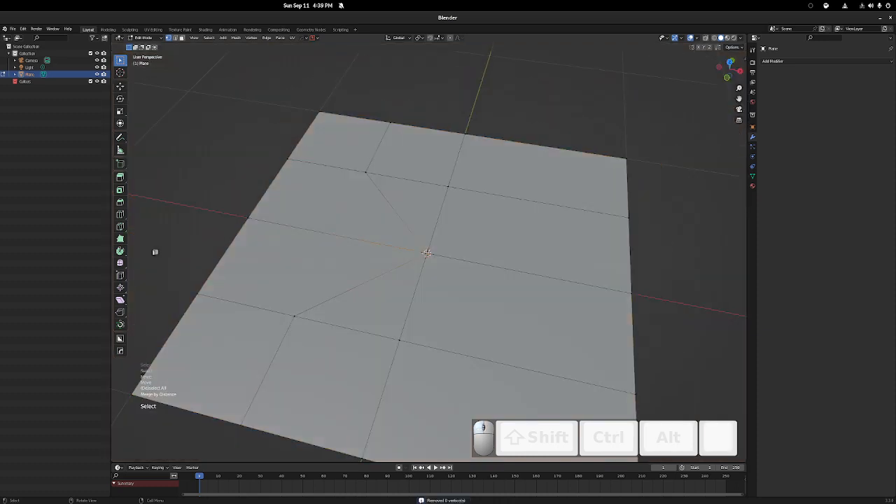
Try merging only the selected center vertex By Distance, adjusting the merge distance up to 0.04 m
{"action": "scroll", "coordinate": [428, 255], "scroll_direction": "up", "scroll_amount": 8}
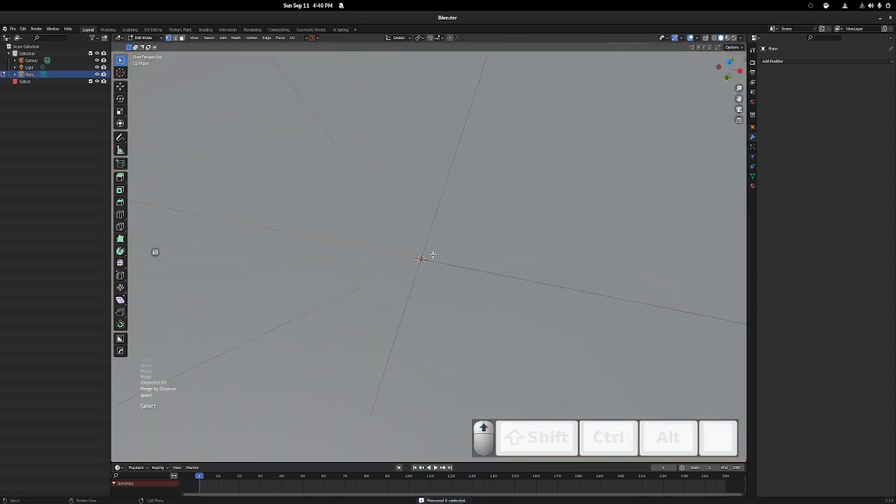
{"action": "key", "text": "m"}
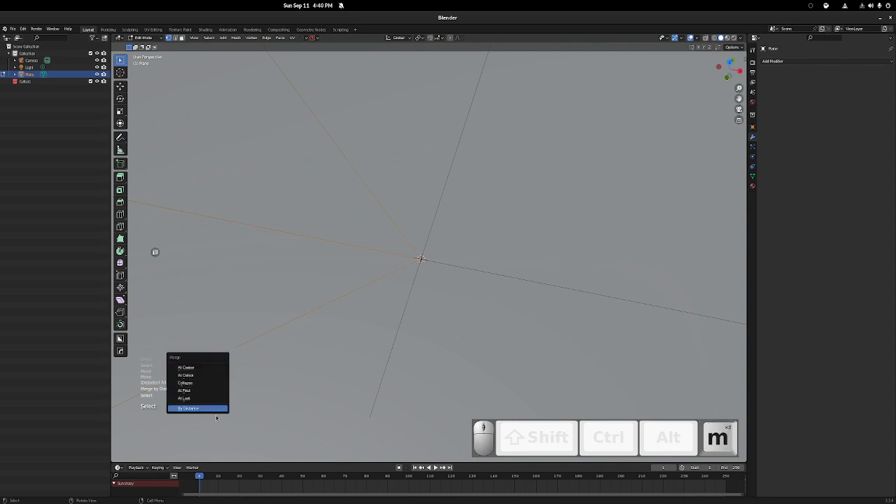
{"action": "left_click", "coordinate": [207, 410]}
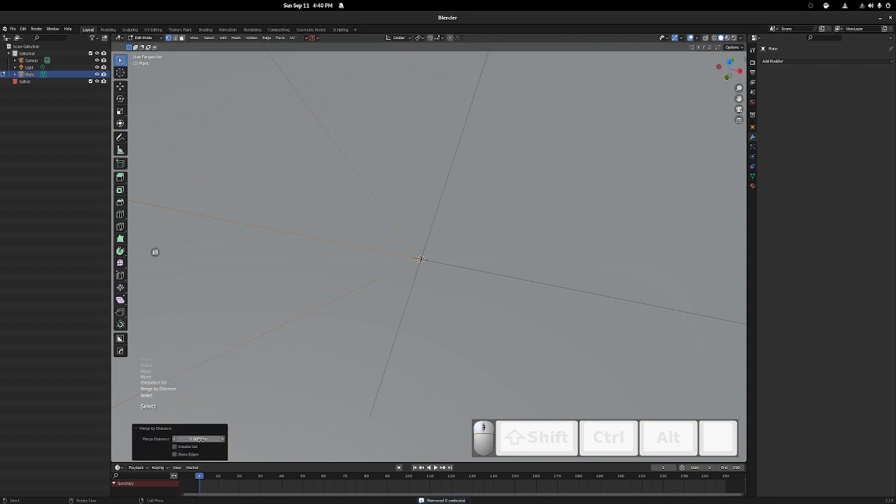
{"action": "left_click", "coordinate": [175, 439]}
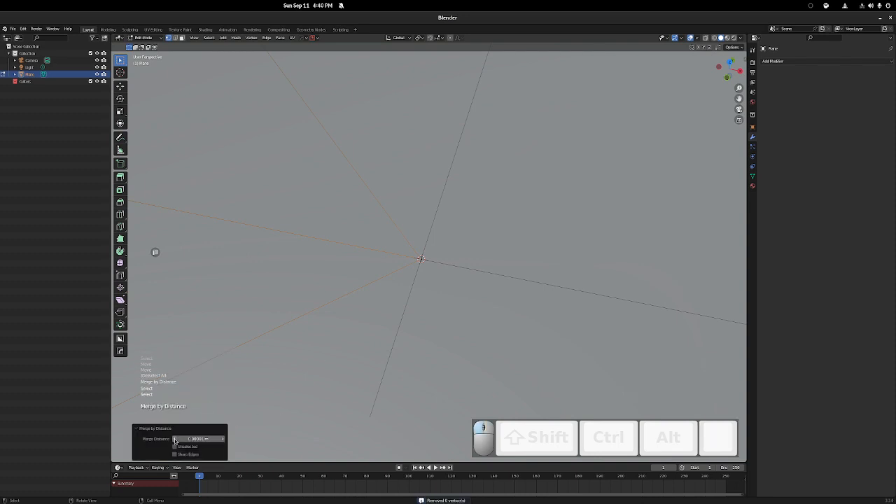
{"action": "left_click", "coordinate": [175, 439]}
{"action": "left_click", "coordinate": [222, 440]}
{"action": "left_click", "coordinate": [222, 440]}
{"action": "left_click", "coordinate": [222, 440]}
{"action": "left_click", "coordinate": [222, 440]}
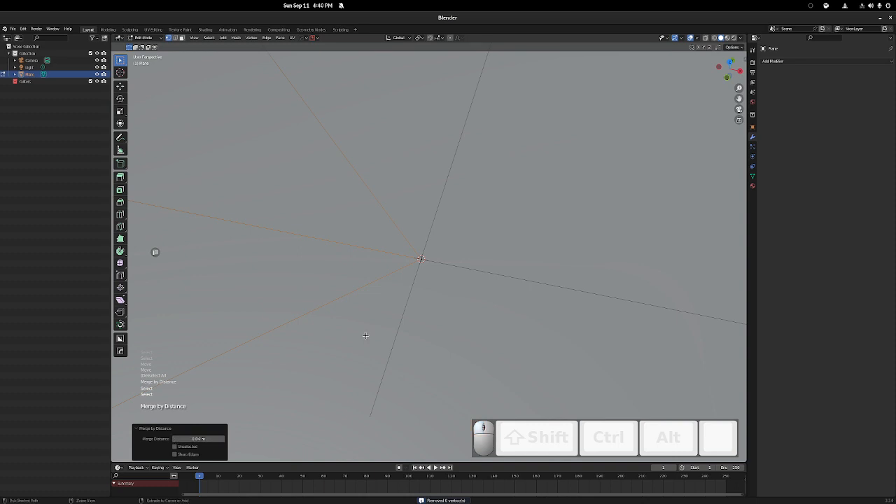
Select the whole plane, merge its vertices By Distance, and try lower and higher merge distances
{"action": "key", "text": "a"}
{"action": "key", "text": "m"}
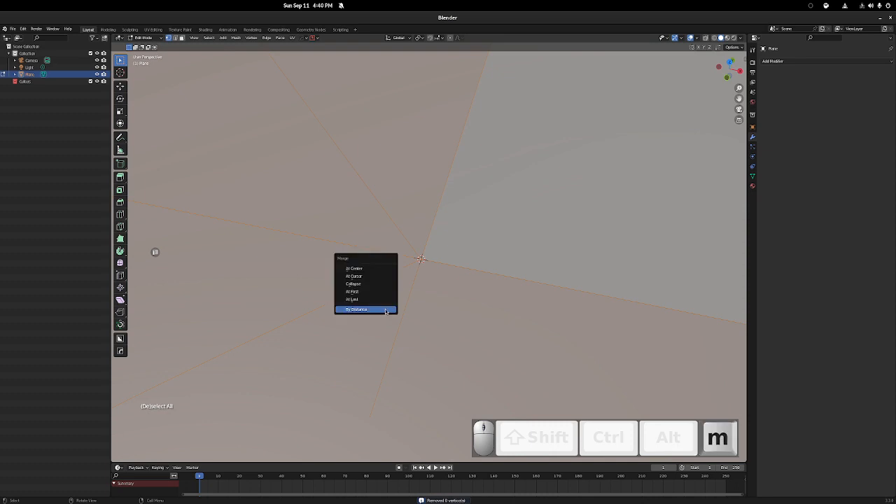
{"action": "left_click", "coordinate": [385, 310]}
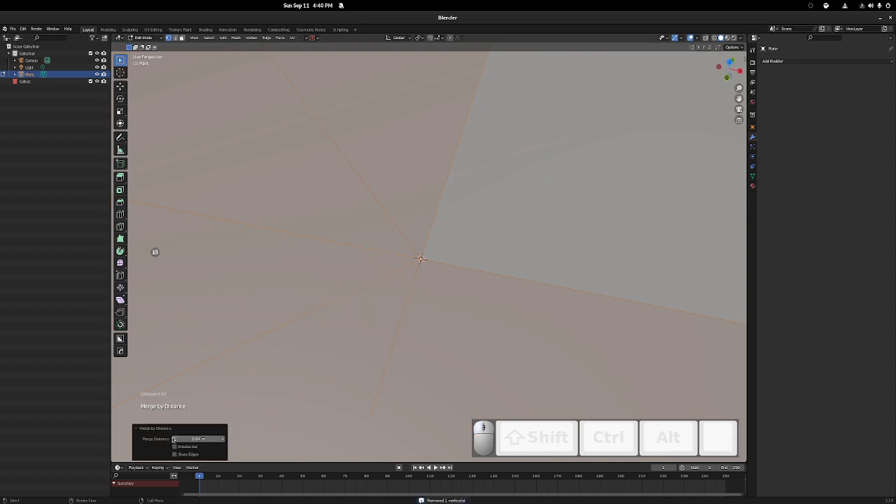
{"action": "left_click", "coordinate": [174, 439]}
{"action": "left_click", "coordinate": [173, 440]}
{"action": "left_click", "coordinate": [174, 439]}
{"action": "left_click", "coordinate": [173, 440]}
{"action": "left_click", "coordinate": [223, 439]}
Select the merged vertex at the plane's center and test-move it to check the merge, cancelling the move
{"action": "left_click", "coordinate": [419, 257]}
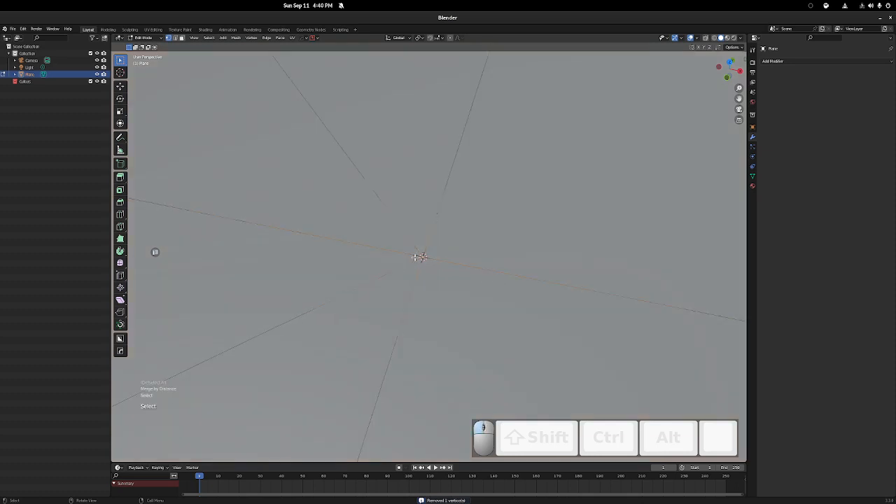
{"action": "left_click_drag", "start_coordinate": [413, 251], "coordinate": [443, 273]}
{"action": "scroll", "coordinate": [458, 287], "scroll_direction": "down", "scroll_amount": 2}
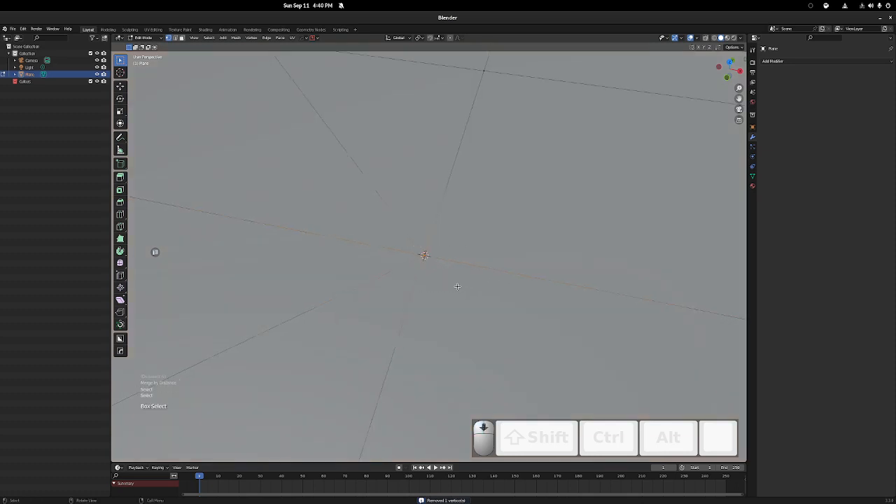
{"action": "left_click", "coordinate": [420, 260]}
{"action": "scroll", "coordinate": [416, 287], "scroll_direction": "down", "scroll_amount": 2}
{"action": "key", "text": "g"}
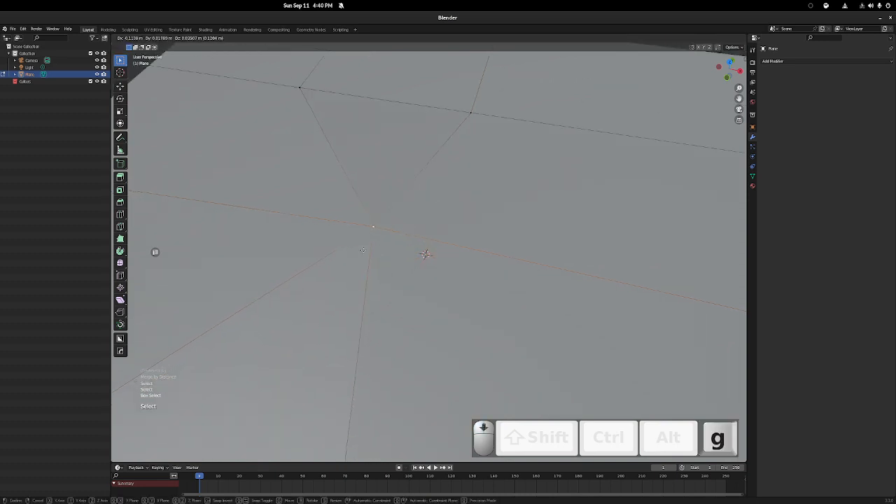
{"action": "right_click", "coordinate": [262, 266]}
Undo the By Distance merges and the vertex moves to restore the inner vertex beside the center
{"action": "scroll", "coordinate": [456, 250], "scroll_direction": "down", "scroll_amount": 7}
{"action": "key", "text": "ctrl+z"}
{"action": "key", "text": "ctrl+z"}
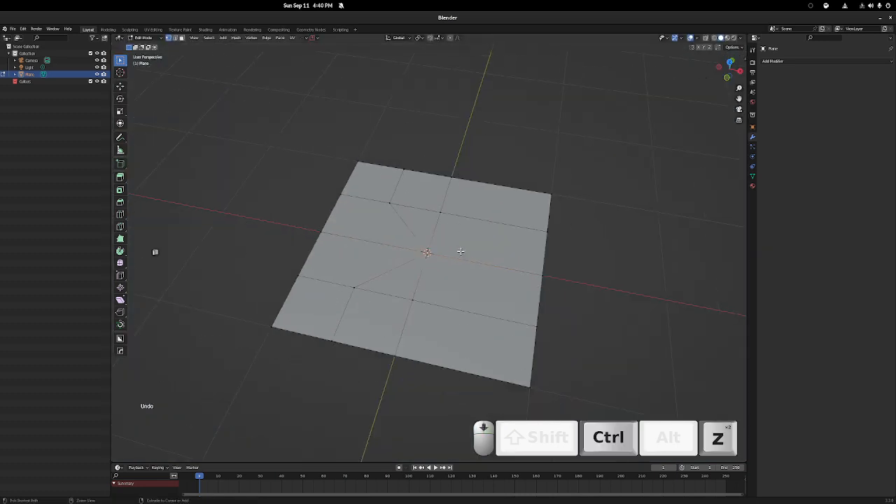
{"action": "key", "text": "ctrl+z"}
{"action": "key", "text": "ctrl+z"}
{"action": "key", "text": "ctrl+z"}
{"action": "key", "text": "ctrl+z"}
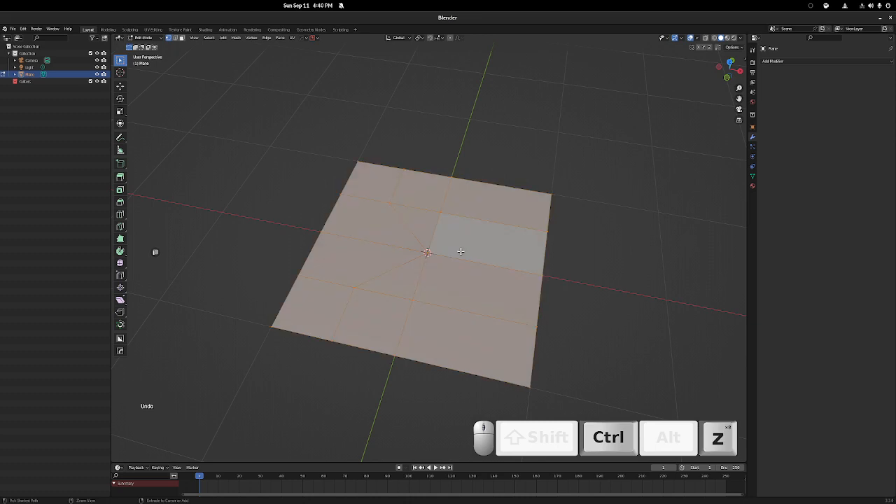
{"action": "middle_click_drag", "start_coordinate": [461, 251], "coordinate": [243, 183]}
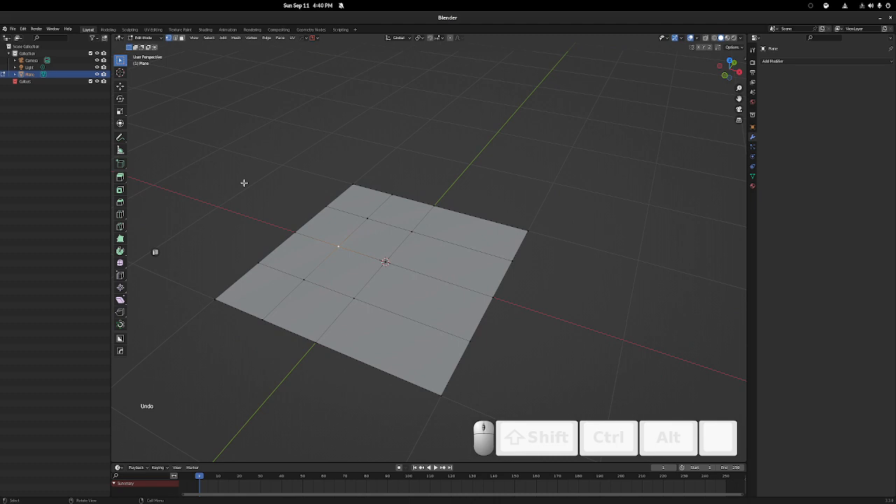
{"action": "left_click", "coordinate": [236, 37]}
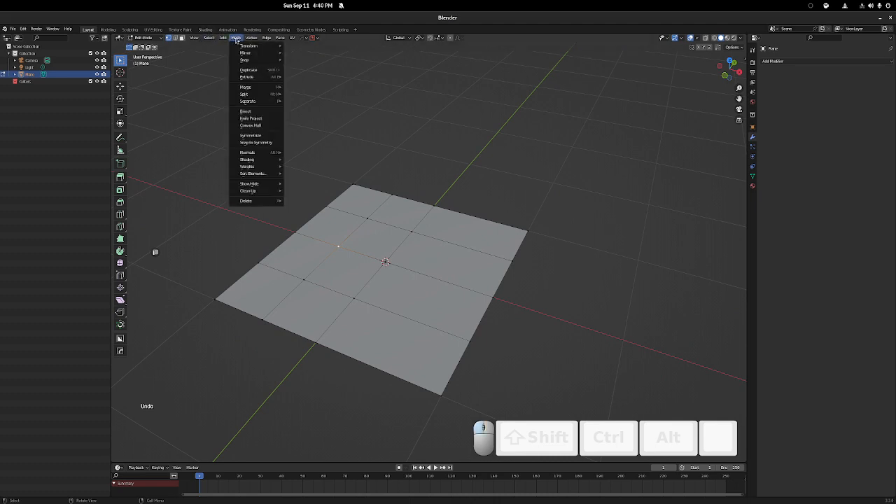
{"action": "mouse_move", "coordinate": [282, 153]}
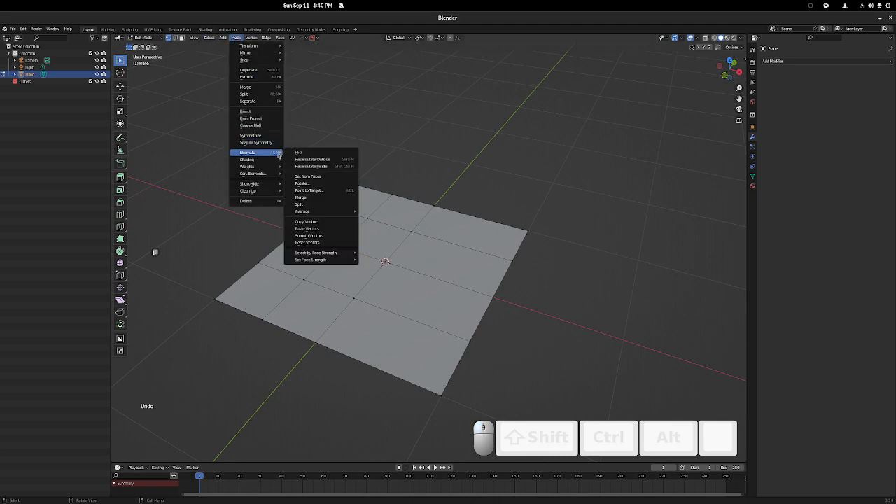
{"action": "middle_click_drag", "start_coordinate": [388, 189], "coordinate": [362, 229]}
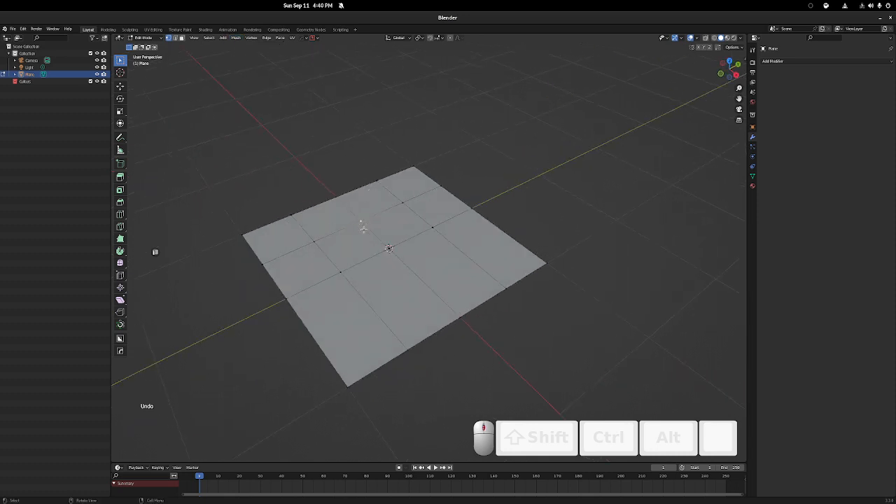
Add a centered loop cut across the plane's +X half and move one of its inner vertices along X toward the outer edge
{"action": "key", "text": "ctrl+r"}
{"action": "left_click", "coordinate": [471, 256]}
{"action": "right_click", "coordinate": [474, 258]}
{"action": "left_click_drag", "start_coordinate": [455, 241], "coordinate": [489, 266]}
{"action": "key", "text": "g"}
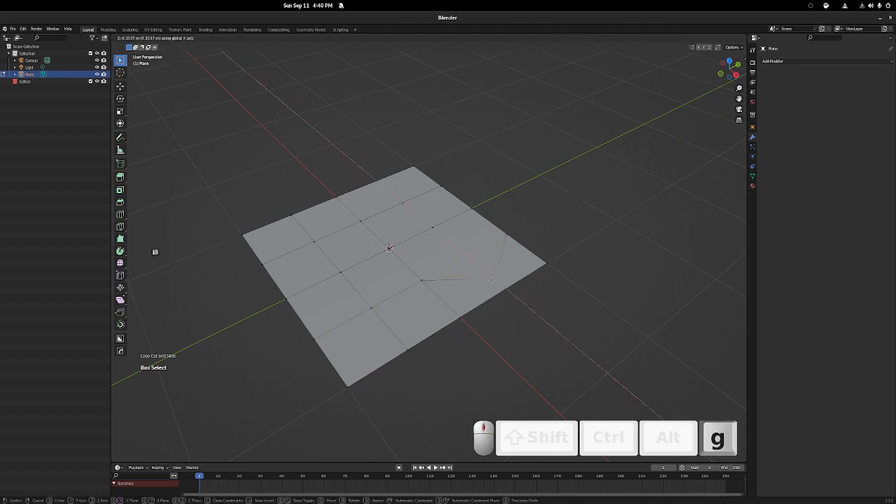
{"action": "key", "text": "x"}
{"action": "left_click", "coordinate": [487, 277]}
Select the whole plane and symmetrize the mesh from -X to +X
{"action": "key", "text": "a"}
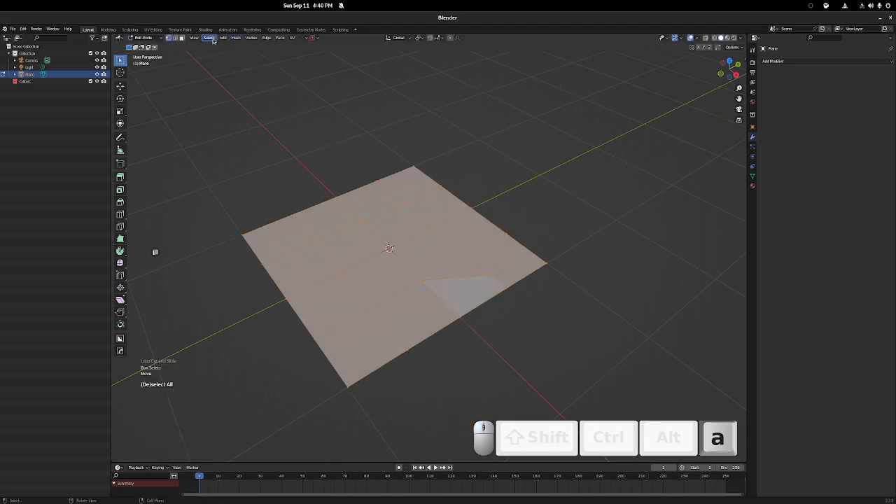
{"action": "left_click", "coordinate": [210, 38]}
{"action": "left_click", "coordinate": [236, 39]}
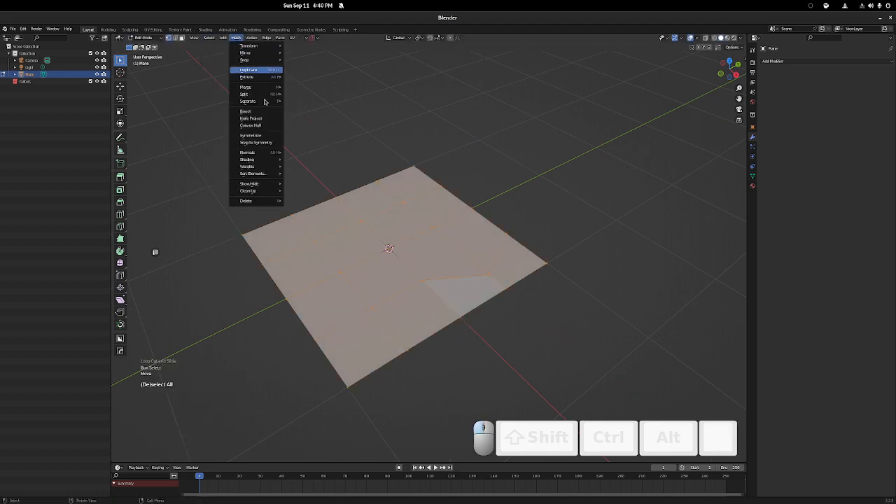
{"action": "left_click", "coordinate": [262, 134]}
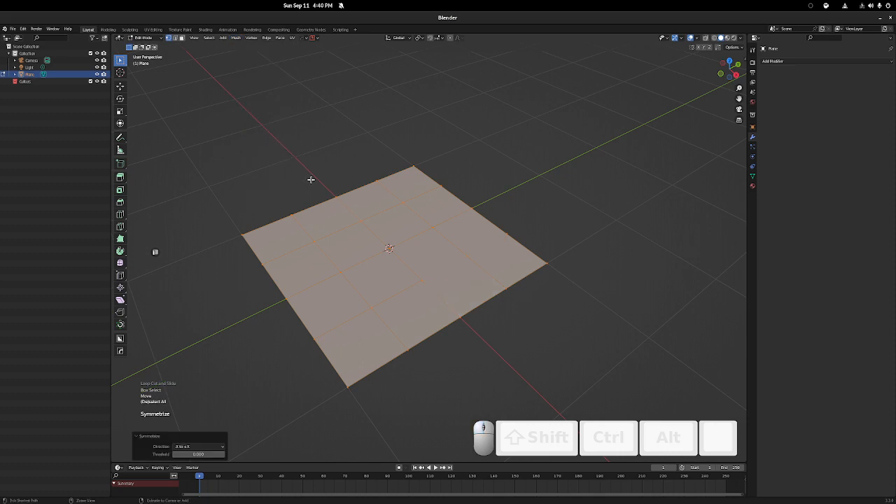
Select the outer strip of faces along the plane's +Y edge
{"action": "middle_click_drag", "start_coordinate": [311, 175], "coordinate": [346, 174]}
{"action": "middle_click_drag", "start_coordinate": [385, 222], "coordinate": [389, 163], "text": "shift"}
{"action": "middle_click_drag", "start_coordinate": [487, 133], "coordinate": [400, 133]}
{"action": "left_click_drag", "start_coordinate": [476, 115], "coordinate": [569, 255]}
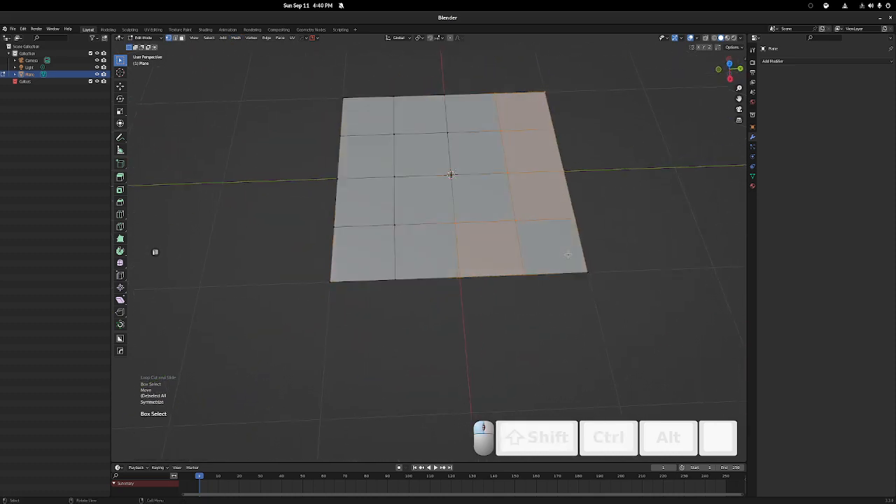
{"action": "middle_click_drag", "start_coordinate": [490, 90], "coordinate": [414, 109], "text": "shift"}
{"action": "left_click_drag", "start_coordinate": [414, 102], "coordinate": [511, 306]}
{"action": "left_click", "coordinate": [237, 39]}
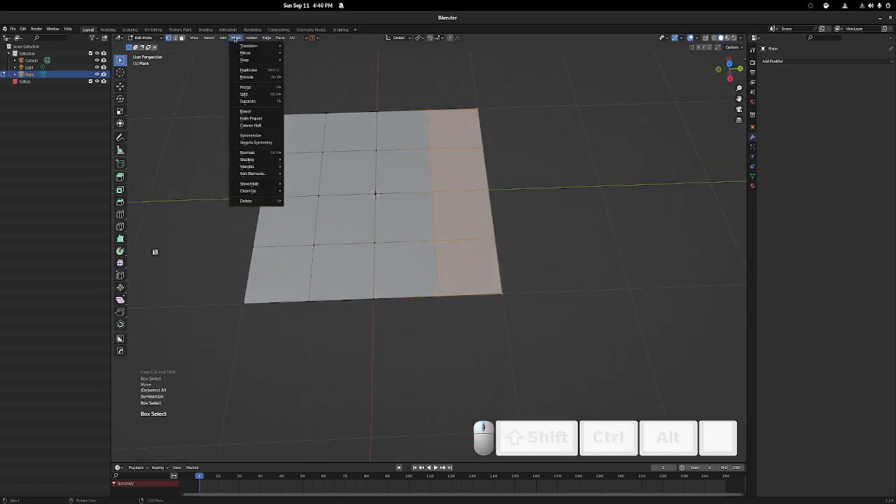
{"action": "mouse_move", "coordinate": [265, 103]}
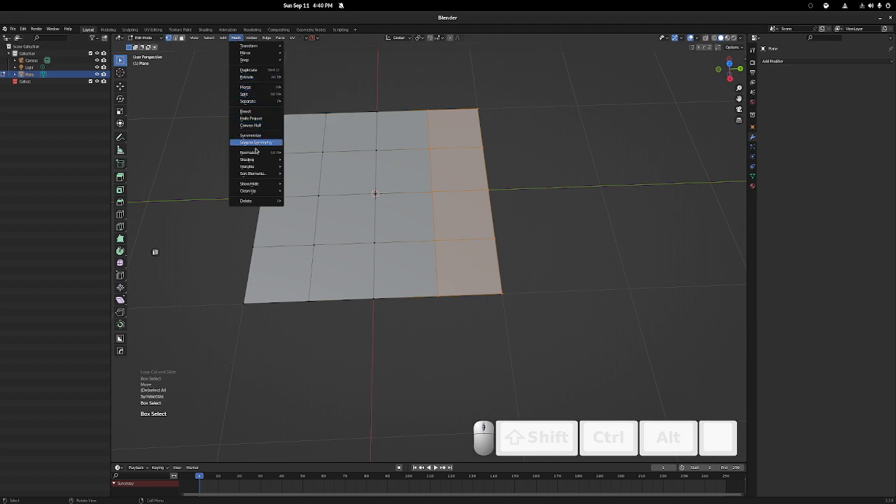
{"action": "mouse_move", "coordinate": [260, 195]}
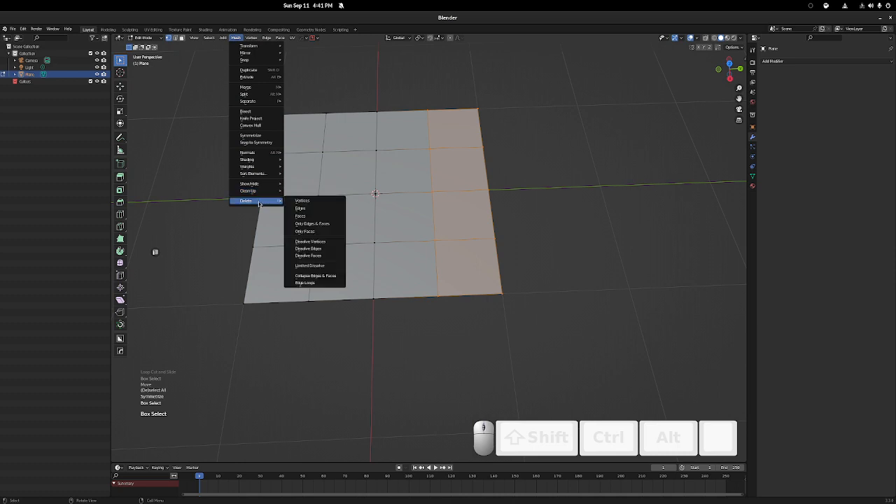
{"action": "middle_click_drag", "start_coordinate": [492, 144], "coordinate": [442, 187]}
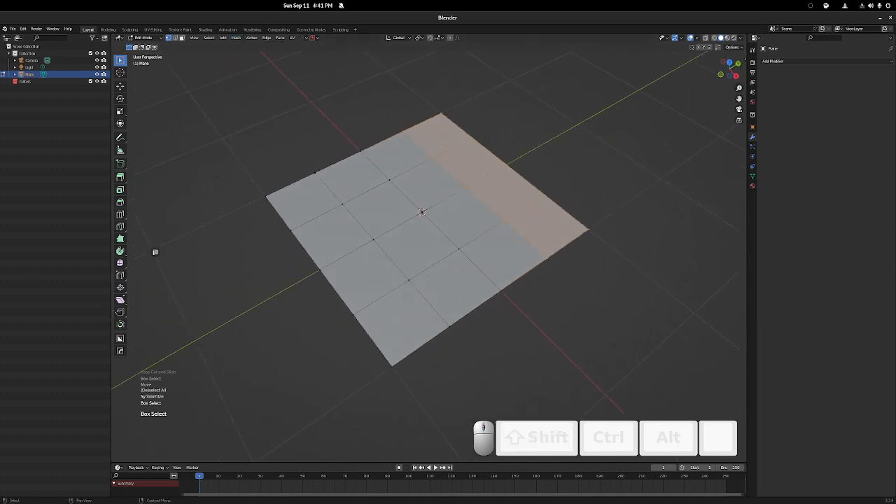